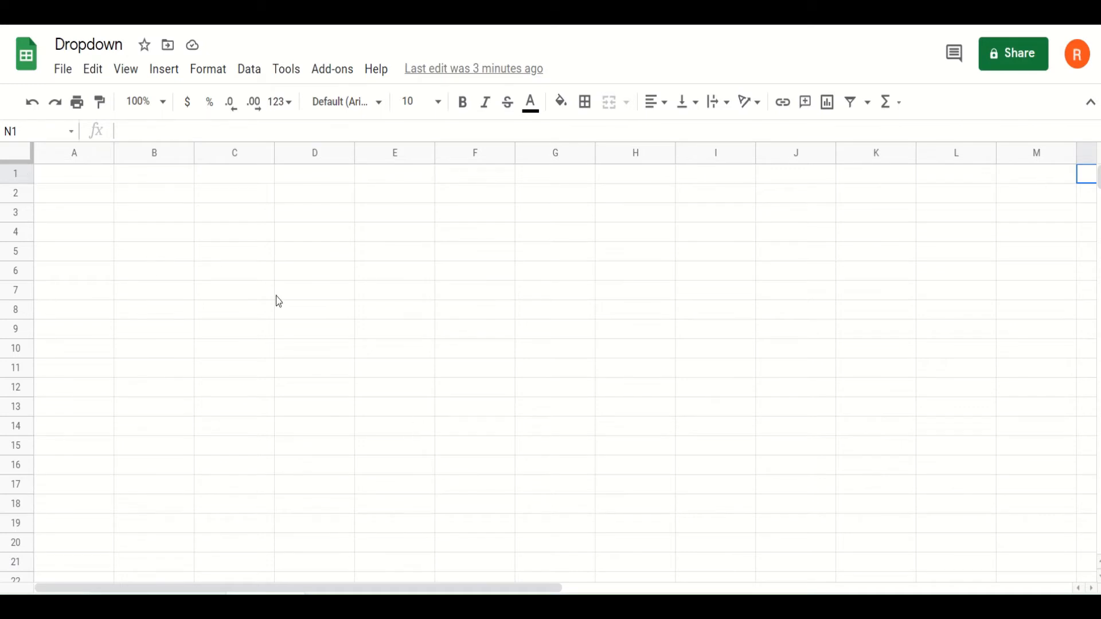
# Step: Examine the full extent of the empty sheet, out to column Z and down to row 1000
pyautogui.moveTo(513, 591); pyautogui.dragTo(1024, 591)
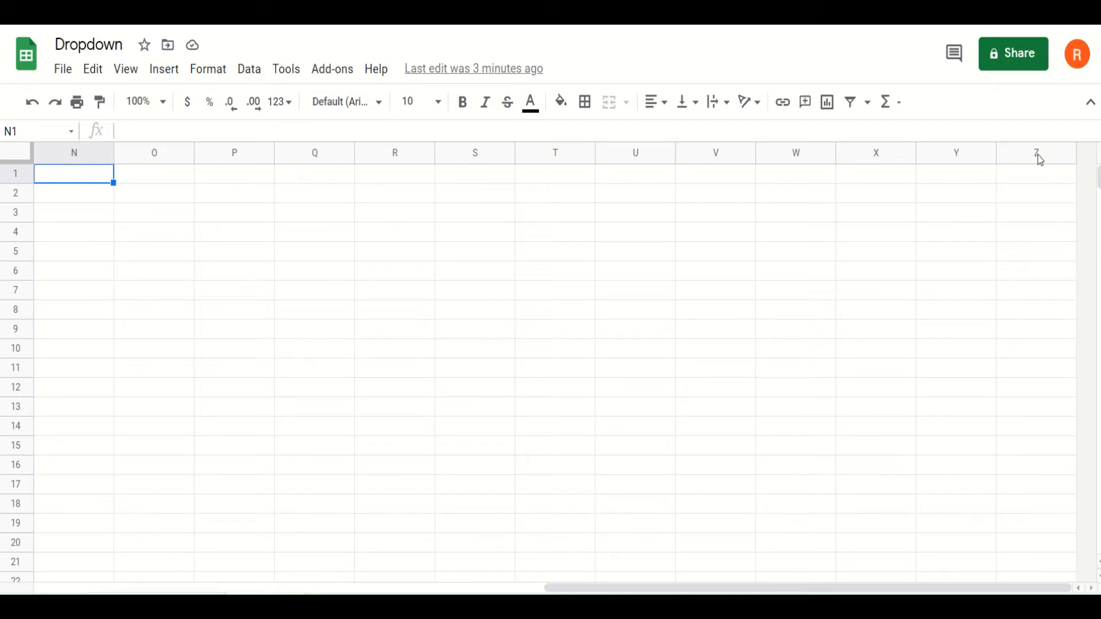
pyautogui.moveTo(1012, 579); pyautogui.dragTo(570, 581)
pyautogui.moveTo(1097, 177); pyautogui.dragTo(1089, 563)
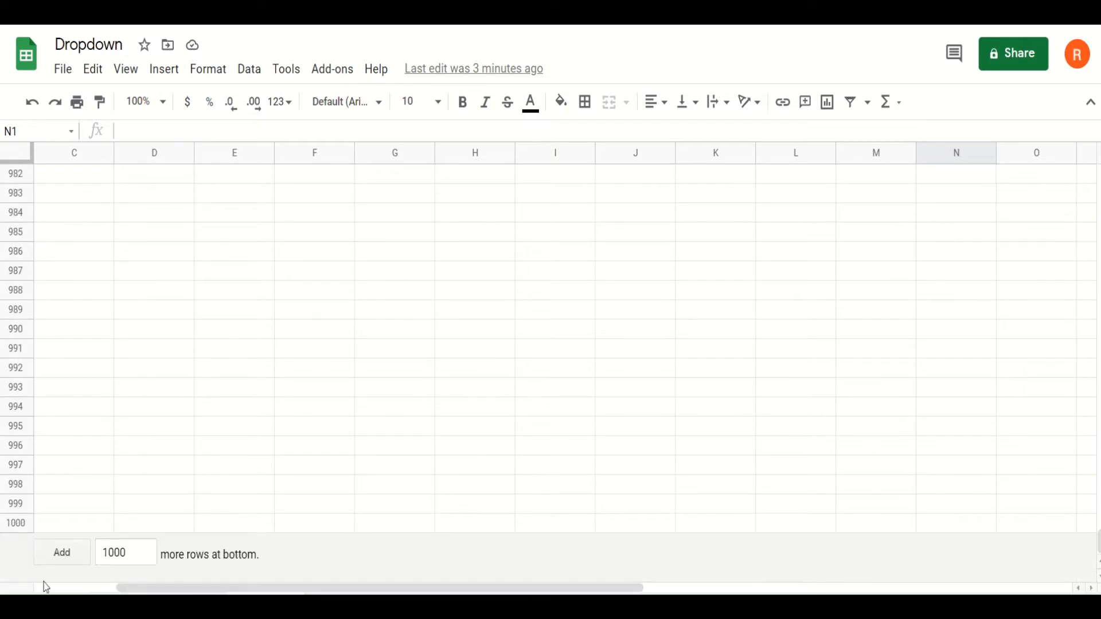
pyautogui.moveTo(1098, 549); pyautogui.dragTo(1097, 178)
pyautogui.moveTo(599, 590); pyautogui.dragTo(381, 591)
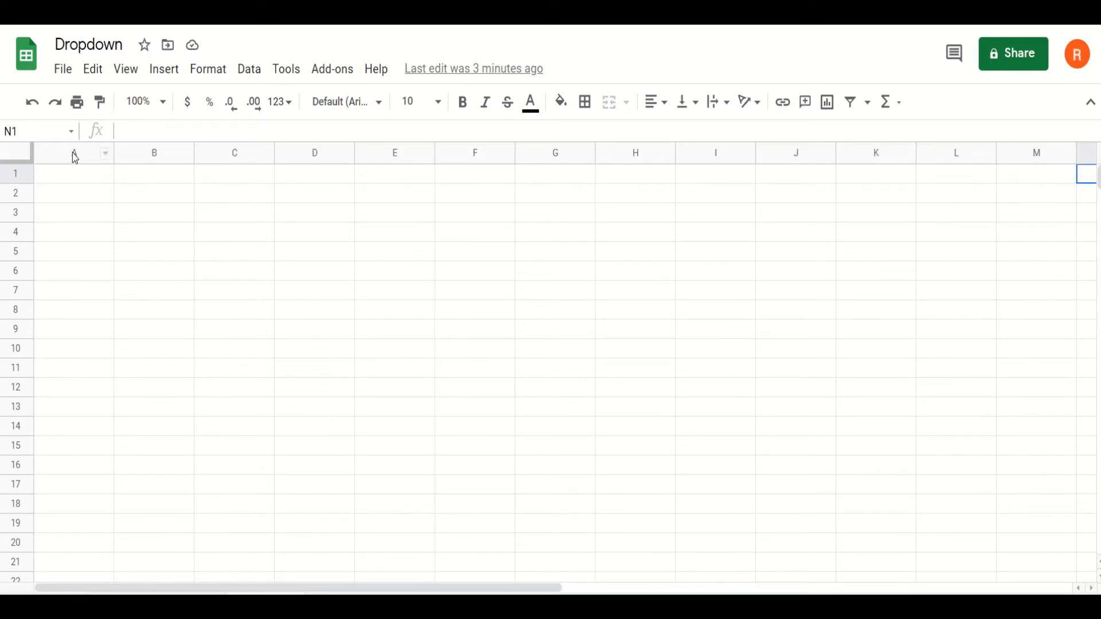
# Step: Try extending the empty cell A2 down through A12 with the fill handle
pyautogui.click(58, 196)
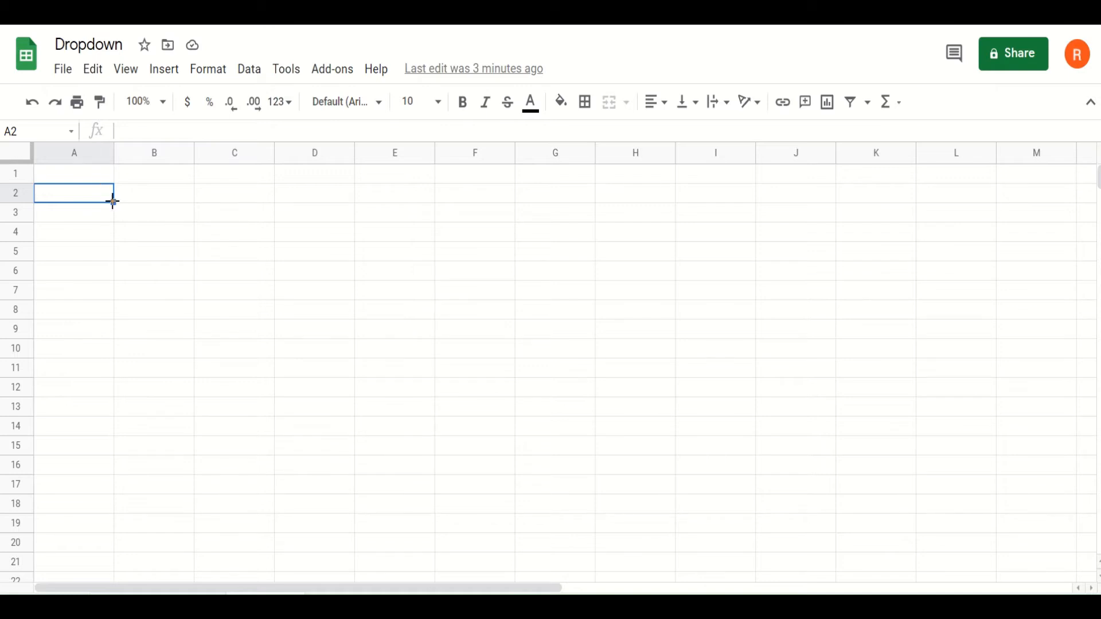
pyautogui.moveTo(112, 200); pyautogui.dragTo(108, 396)
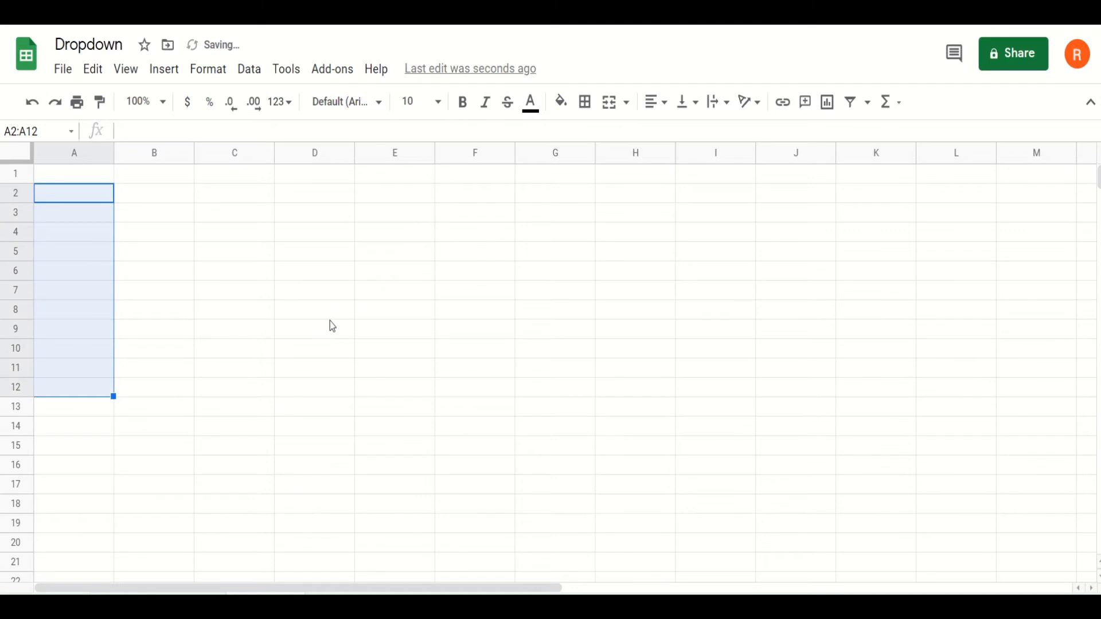
pyautogui.moveTo(329, 310); pyautogui.dragTo(333, 329)
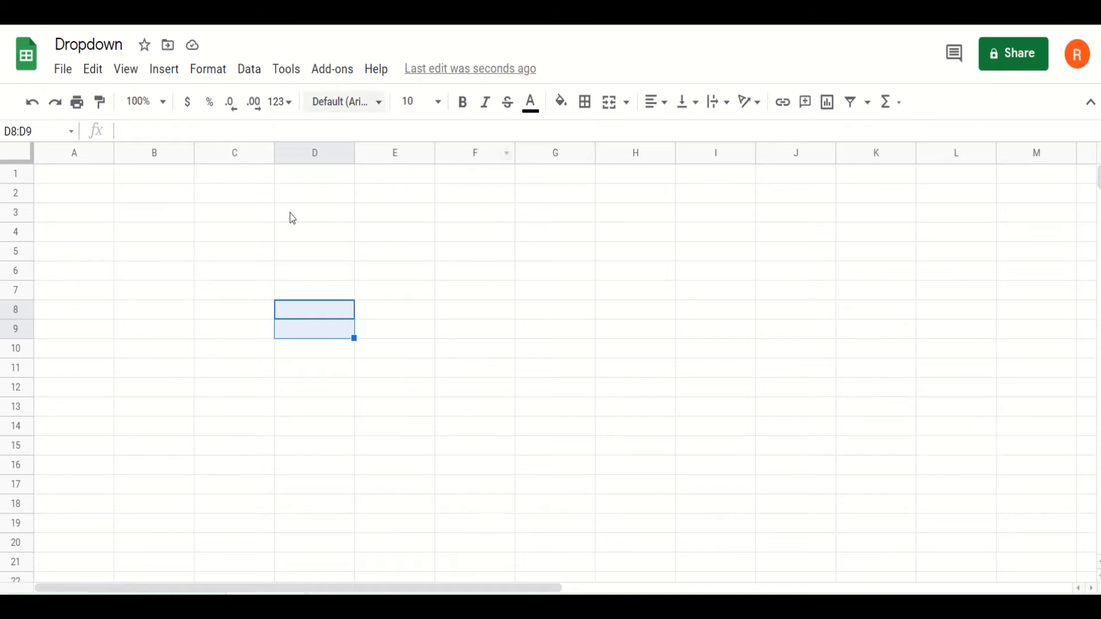
pyautogui.click(761, 240)
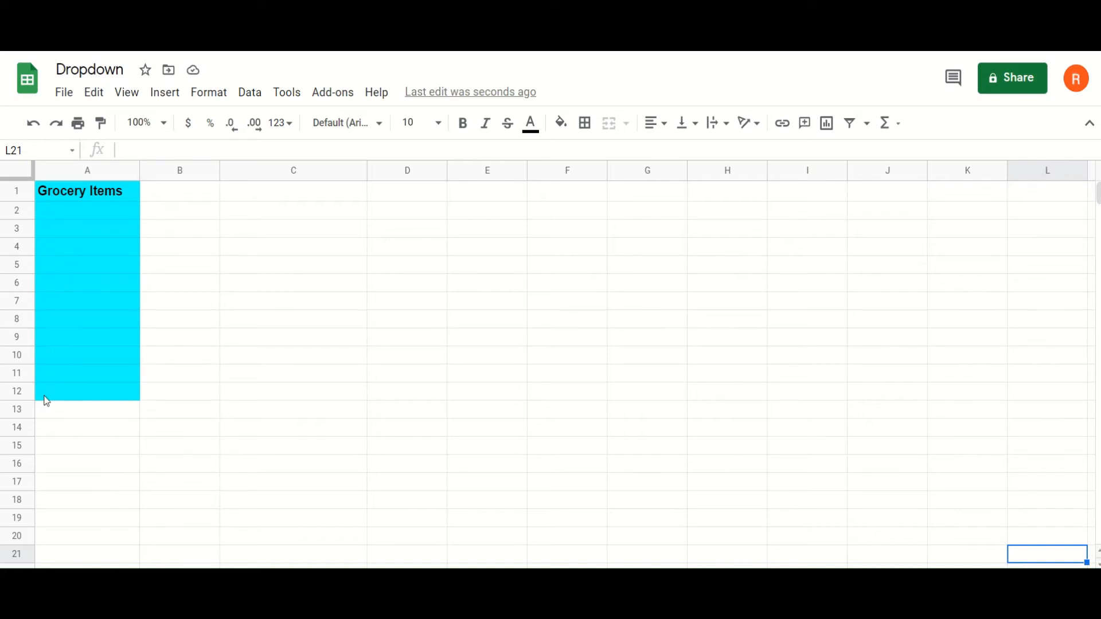
# Step: Open data validation for cell A2 below the Grocery Items heading and set the criteria to List of items
pyautogui.click(56, 215)
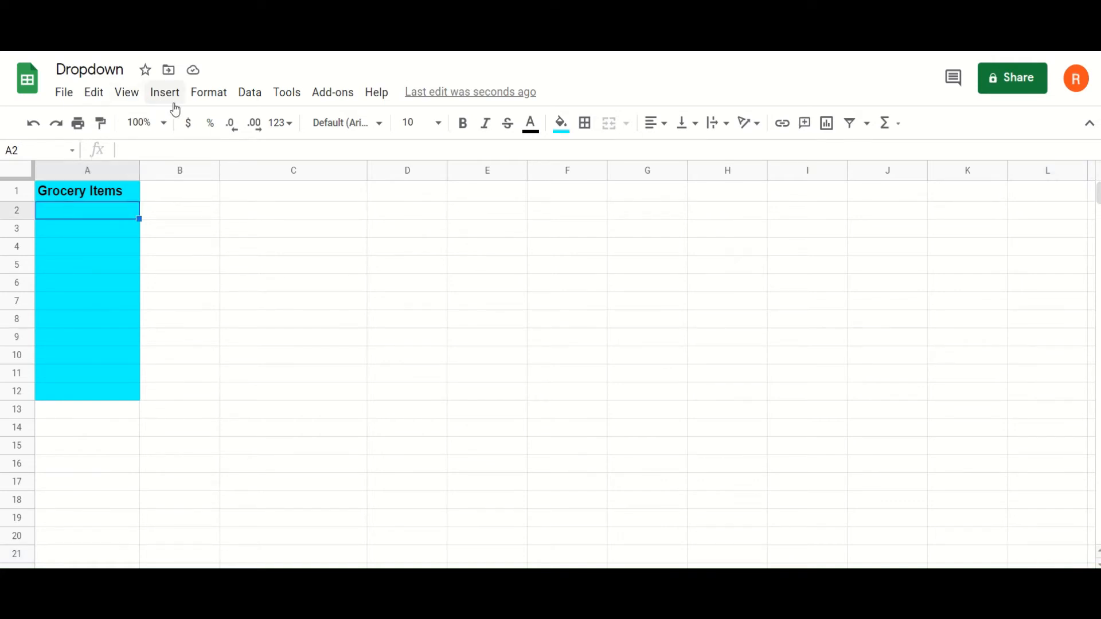
pyautogui.click(255, 96)
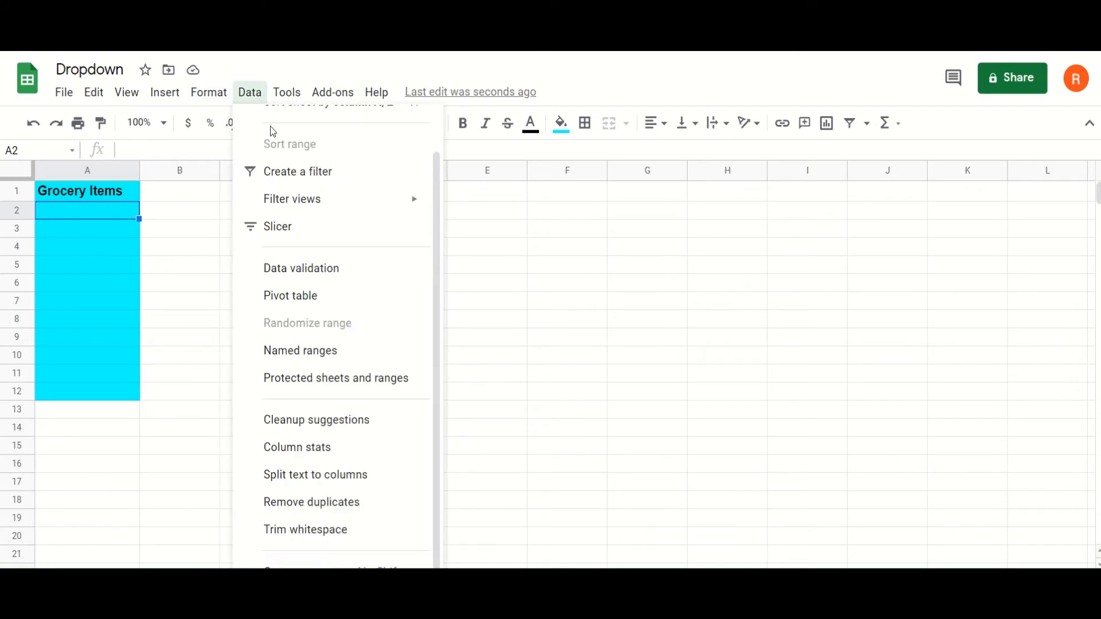
pyautogui.click(301, 269)
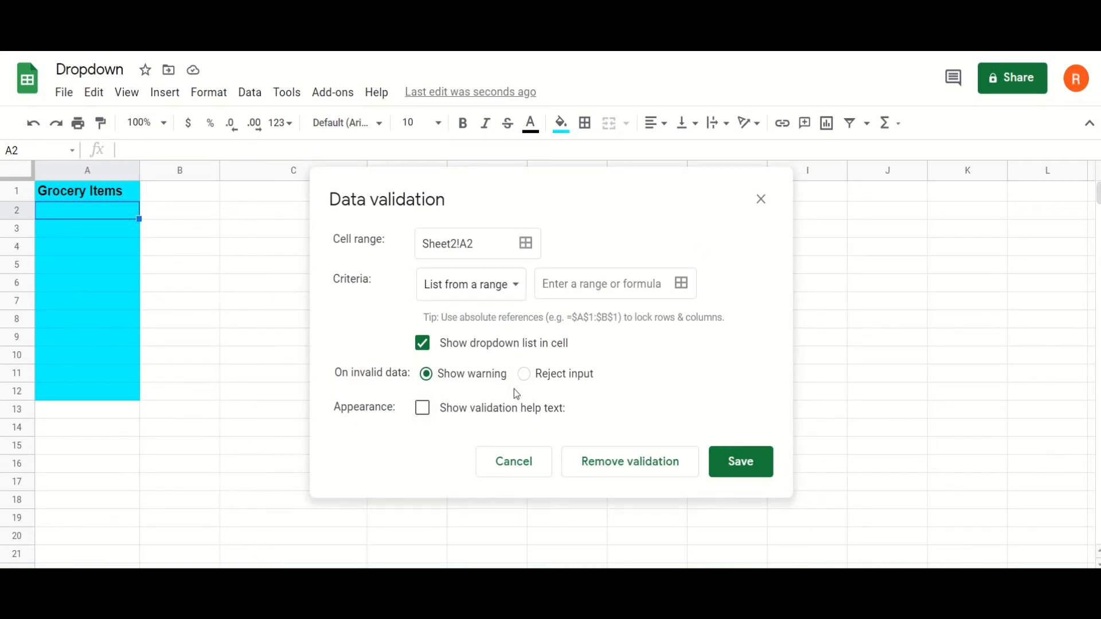
pyautogui.click(518, 287)
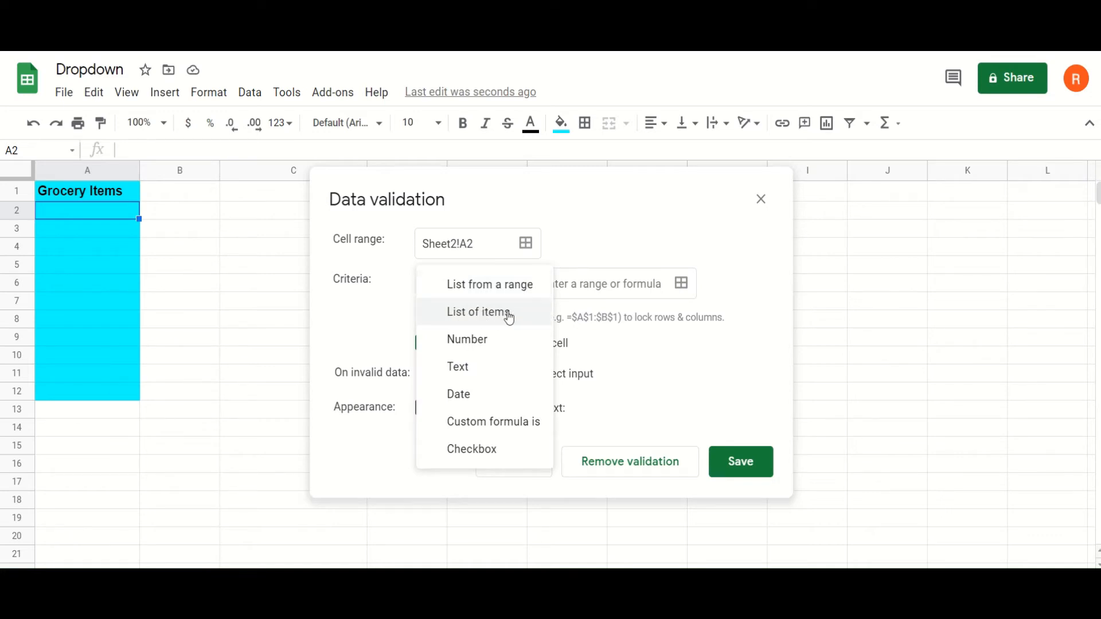
pyautogui.click(487, 314)
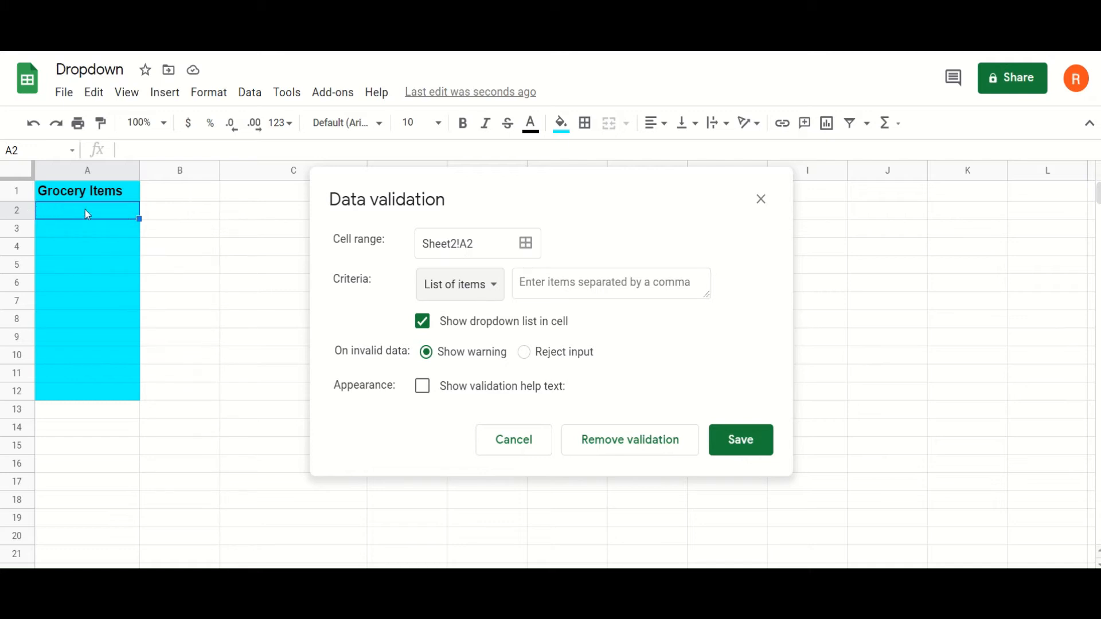
# Step: Enter Tea, Coffee, Sugar, Milk, Creamer as the list items for cell A2 and save the validation rule
pyautogui.click(559, 282)
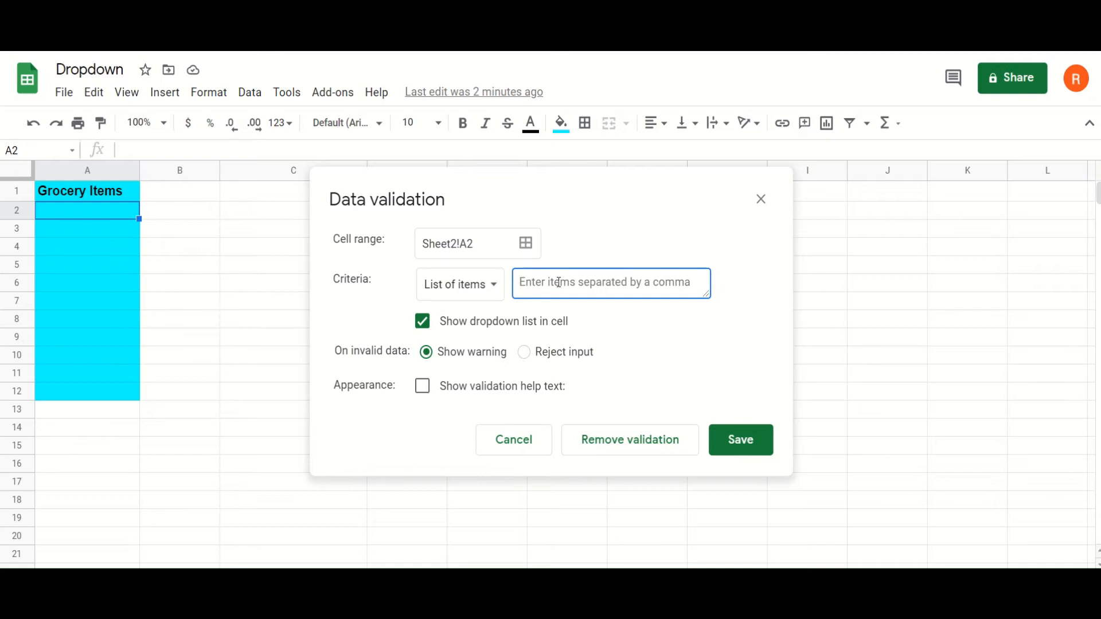
pyautogui.write('tEA')
pyautogui.press('capslock')
pyautogui.press('BackSpace')
pyautogui.press('BackSpace')
pyautogui.press('BackSpace')
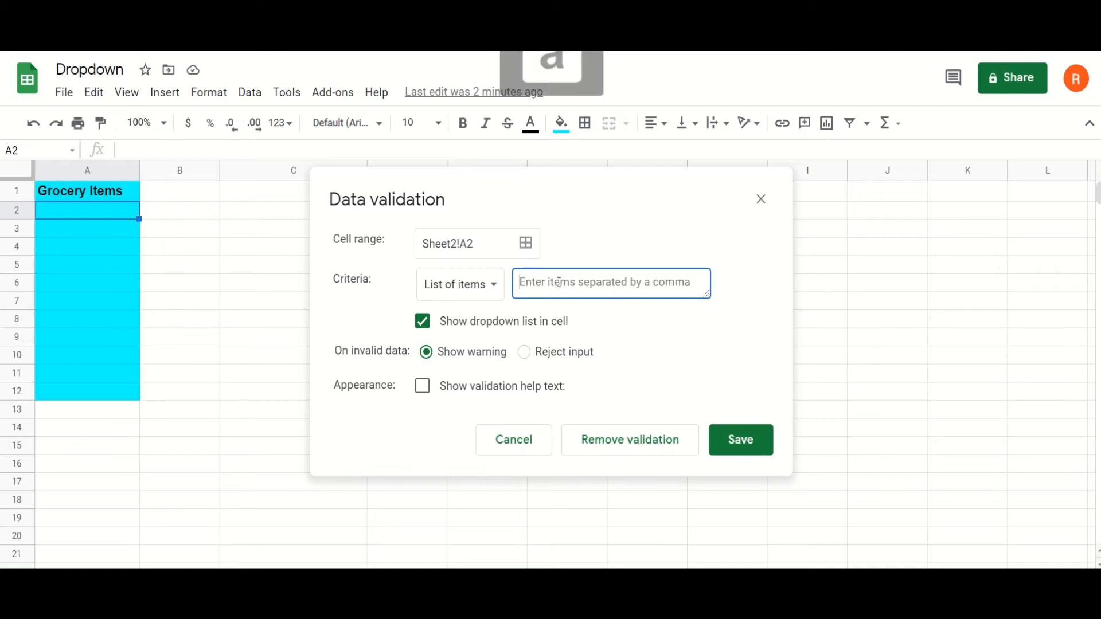
pyautogui.write('Tea, ')
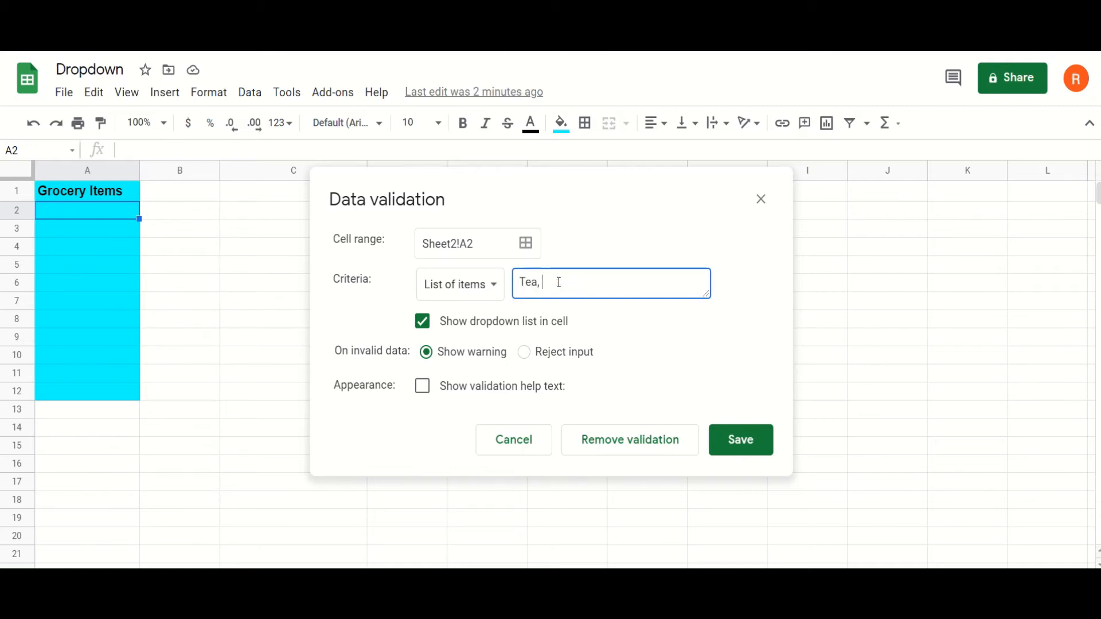
pyautogui.write('Coffee, Sugar, Milk')
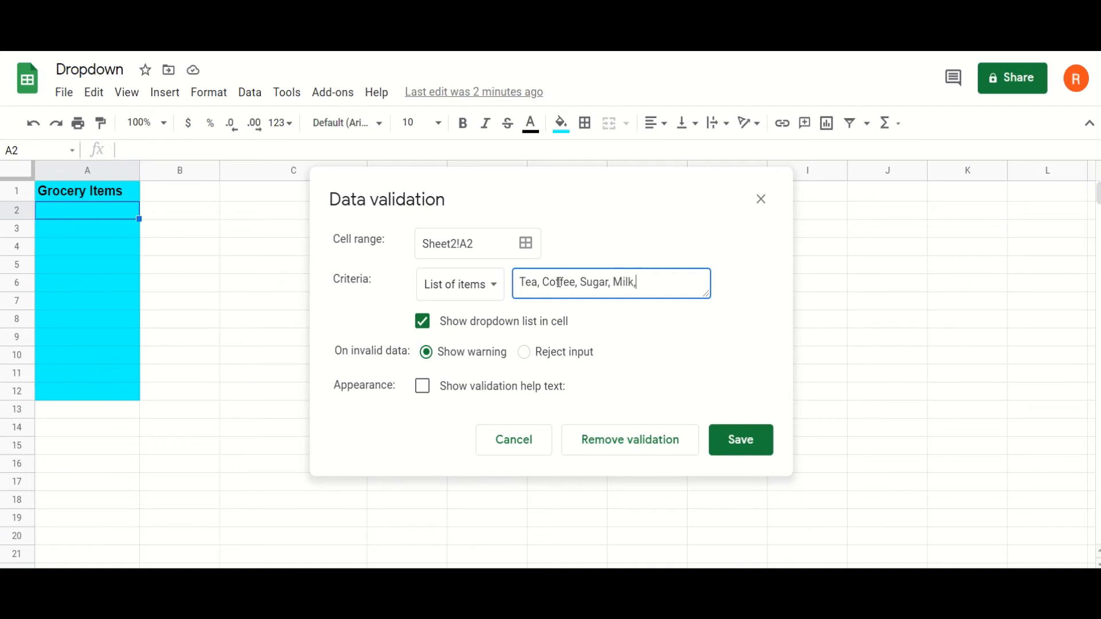
pyautogui.write(', Creamer')
pyautogui.press('BackSpace')
pyautogui.press('BackSpace')
pyautogui.click(755, 449)
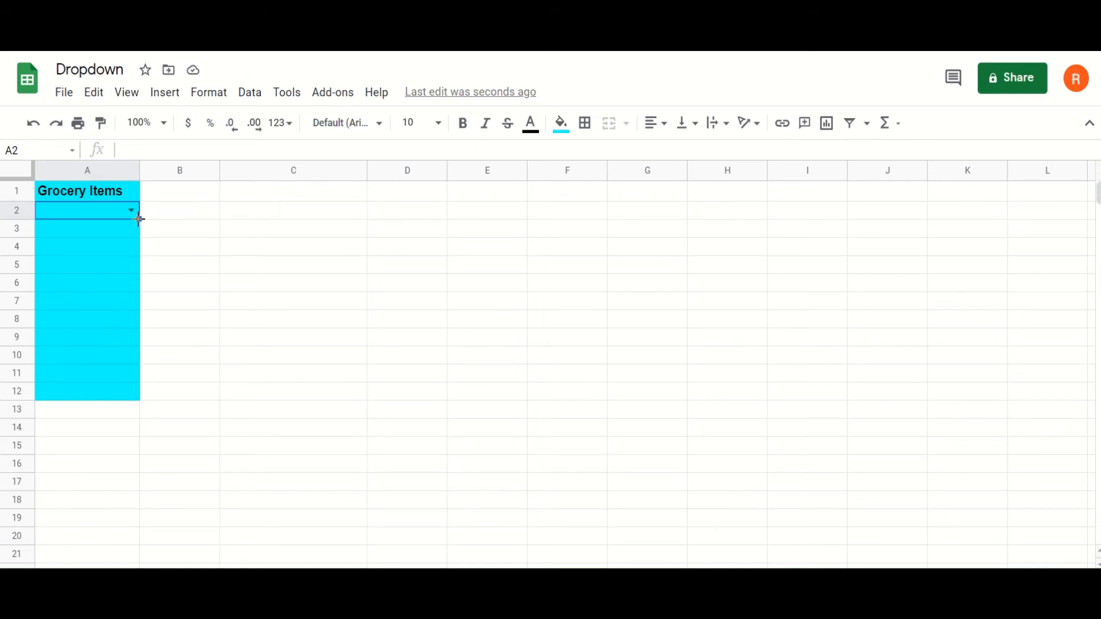
# Step: Copy the dropdown from cell A2 down through A12 in the Grocery Items column
pyautogui.moveTo(139, 218); pyautogui.dragTo(139, 398)
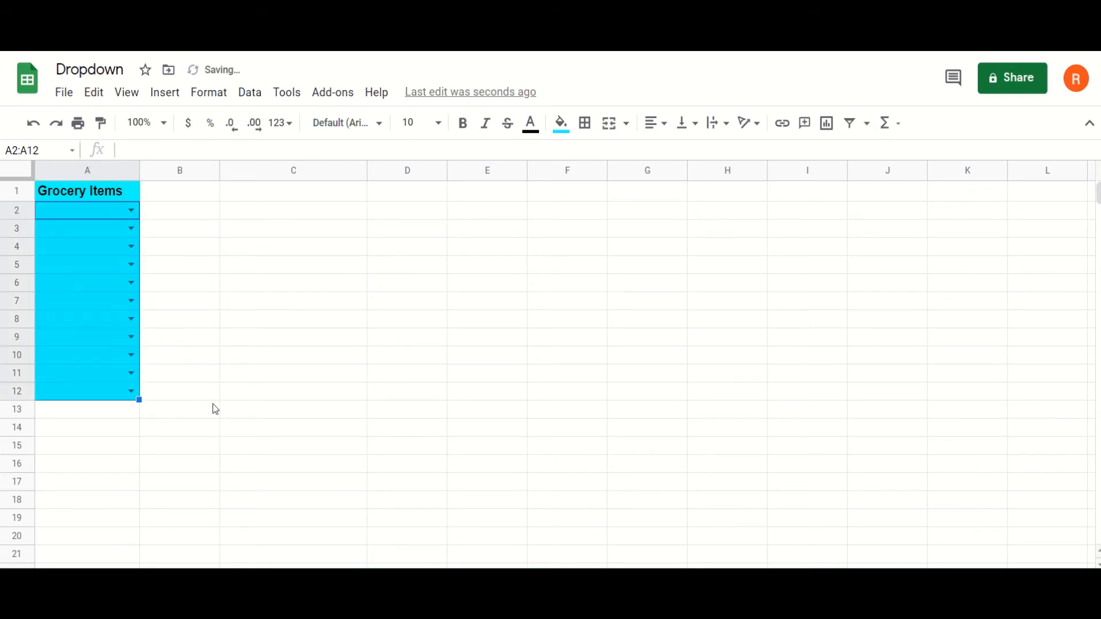
pyautogui.click(236, 266)
# Step: Choose Tea in cell A2, Creamer in A12 and Sugar in A6 from their dropdown lists
pyautogui.click(130, 210)
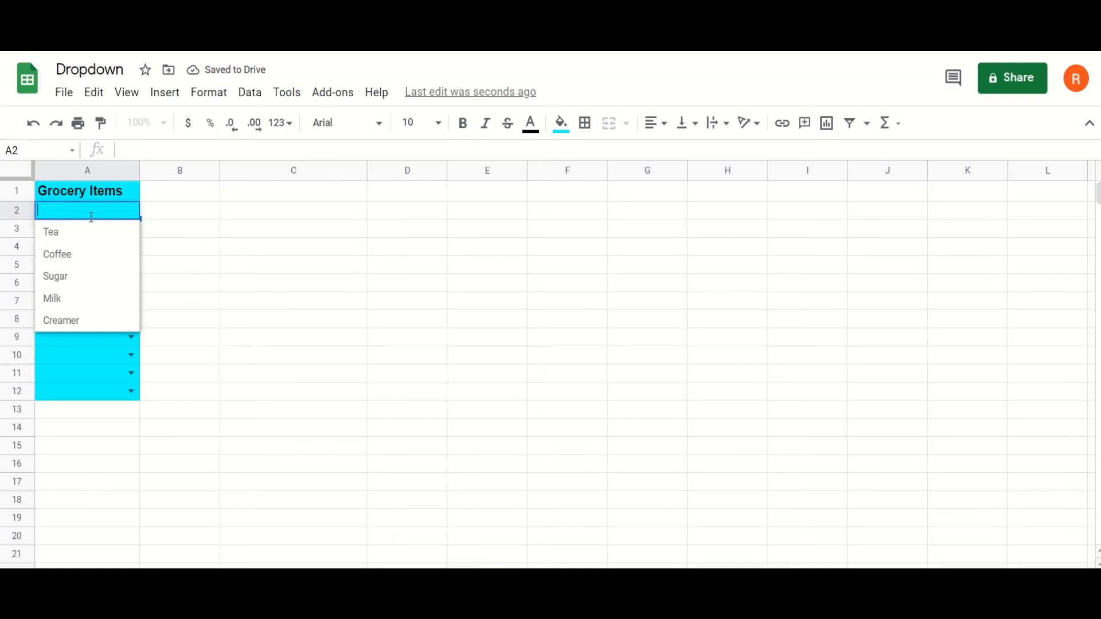
pyautogui.click(66, 232)
pyautogui.click(132, 397)
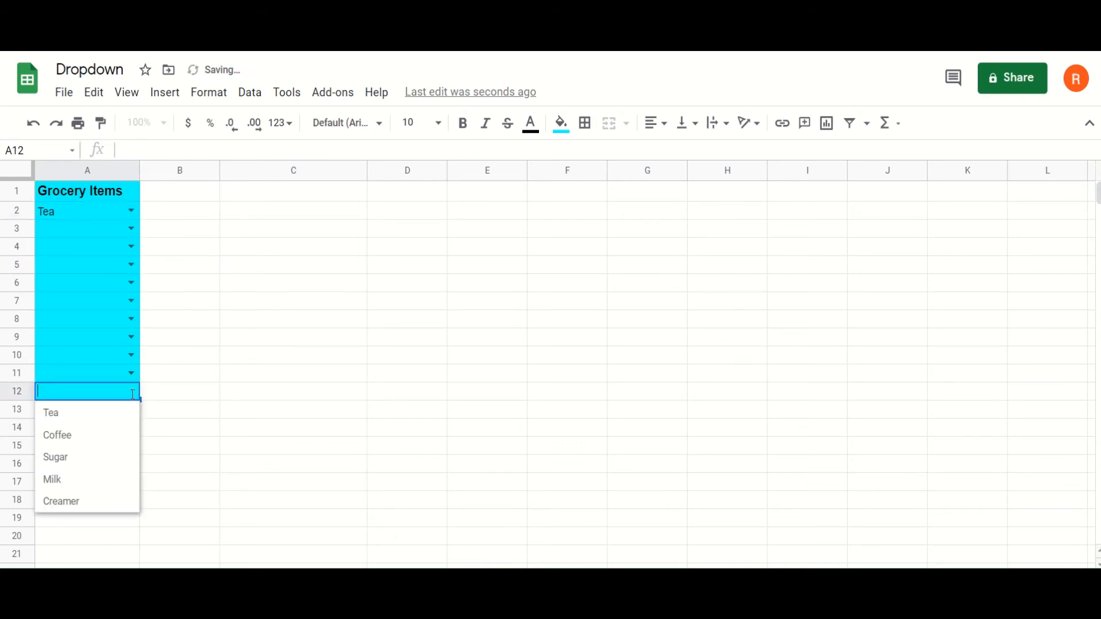
pyautogui.click(76, 501)
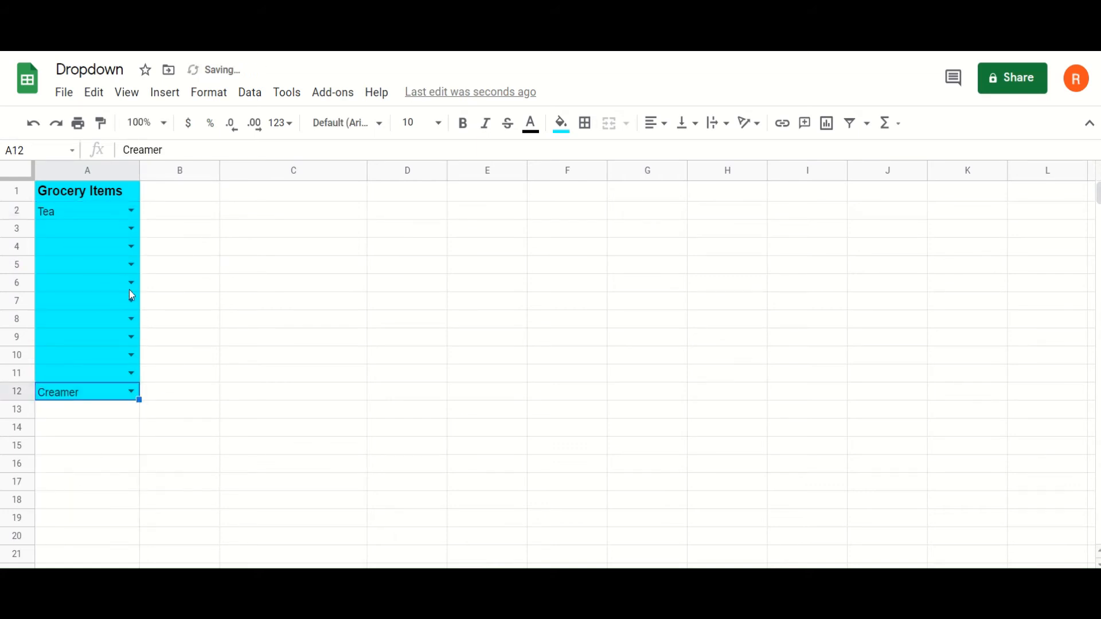
pyautogui.click(131, 284)
pyautogui.click(71, 351)
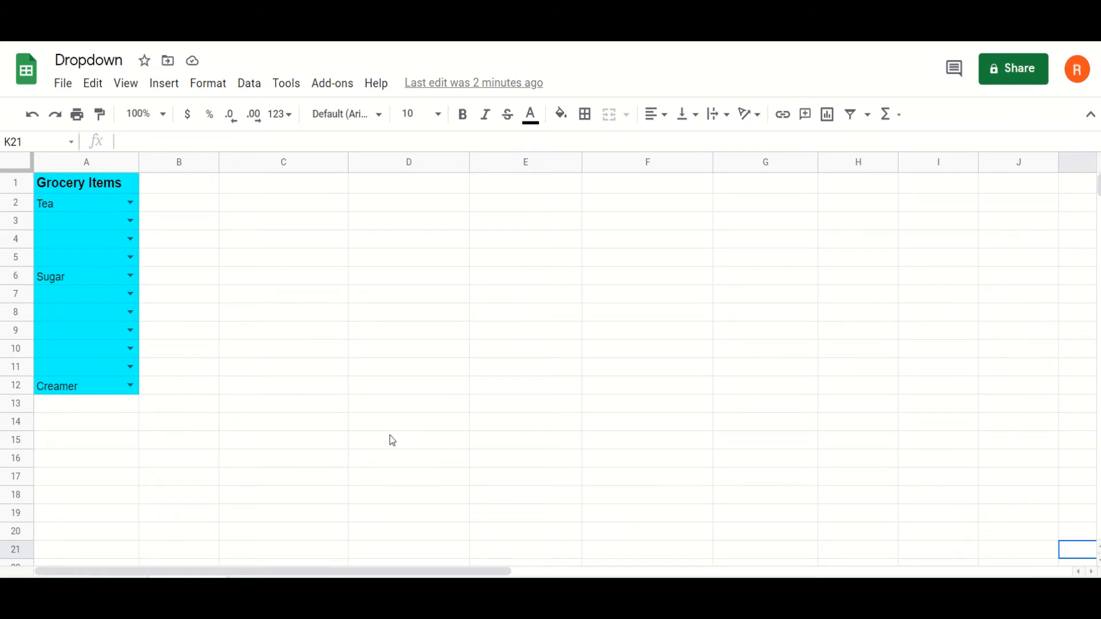
# Step: Examine the column options available for columns C and G
pyautogui.click(253, 163)
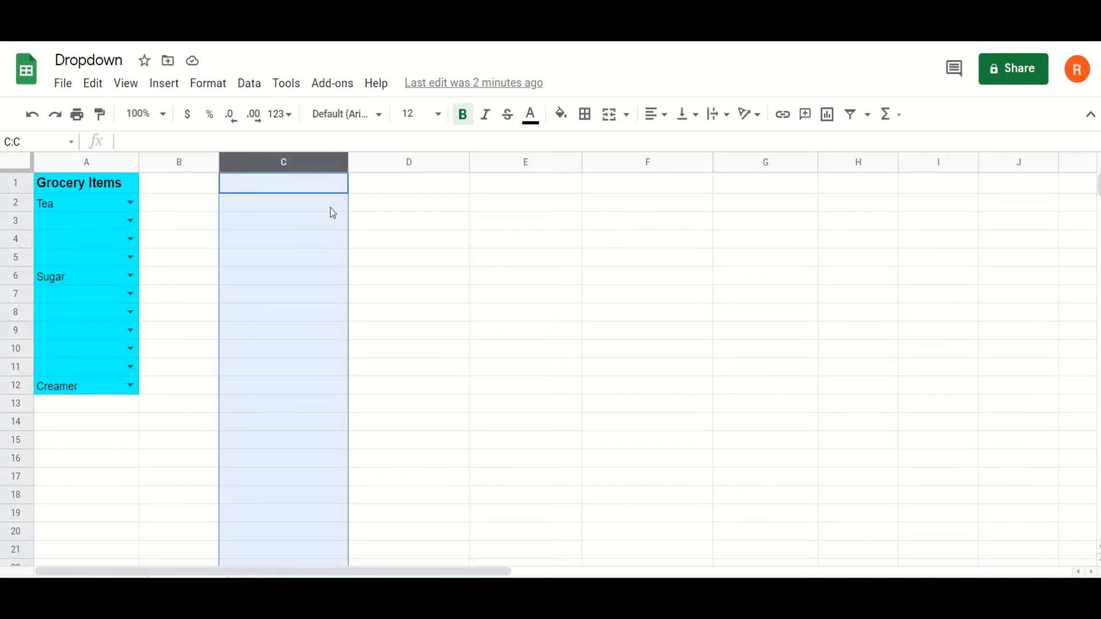
pyautogui.click(336, 163)
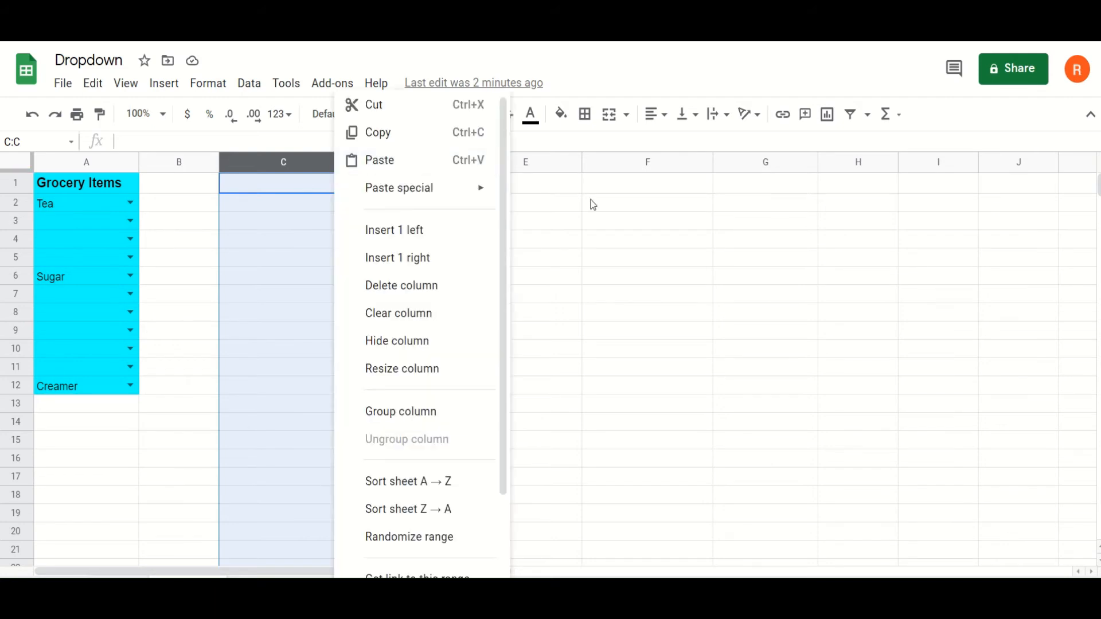
pyautogui.click(651, 277)
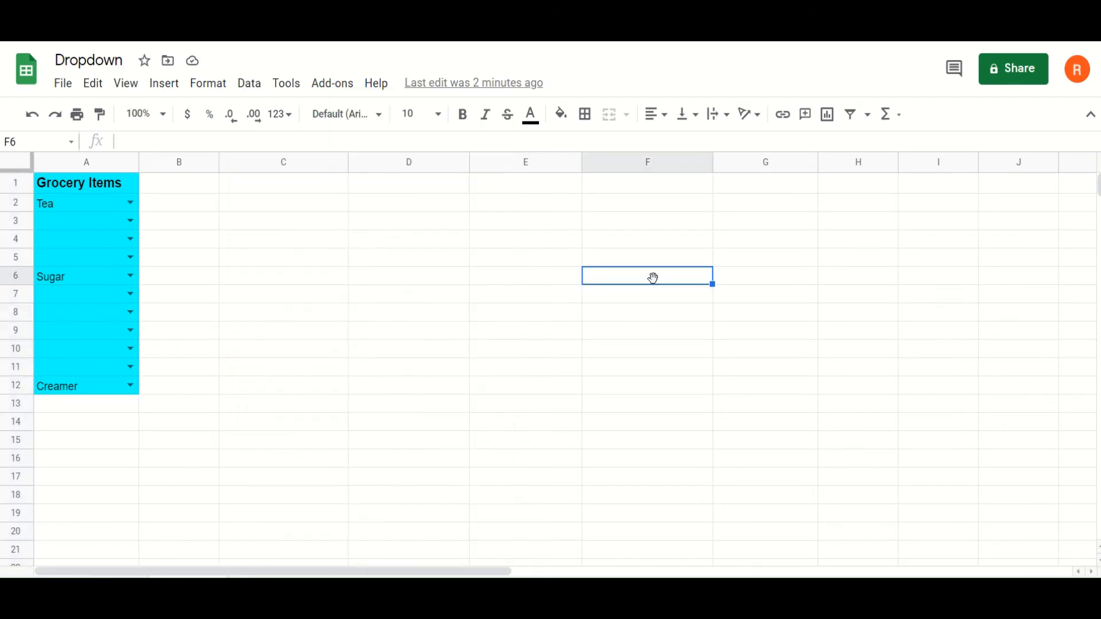
pyautogui.click(624, 160)
pyautogui.click(851, 267)
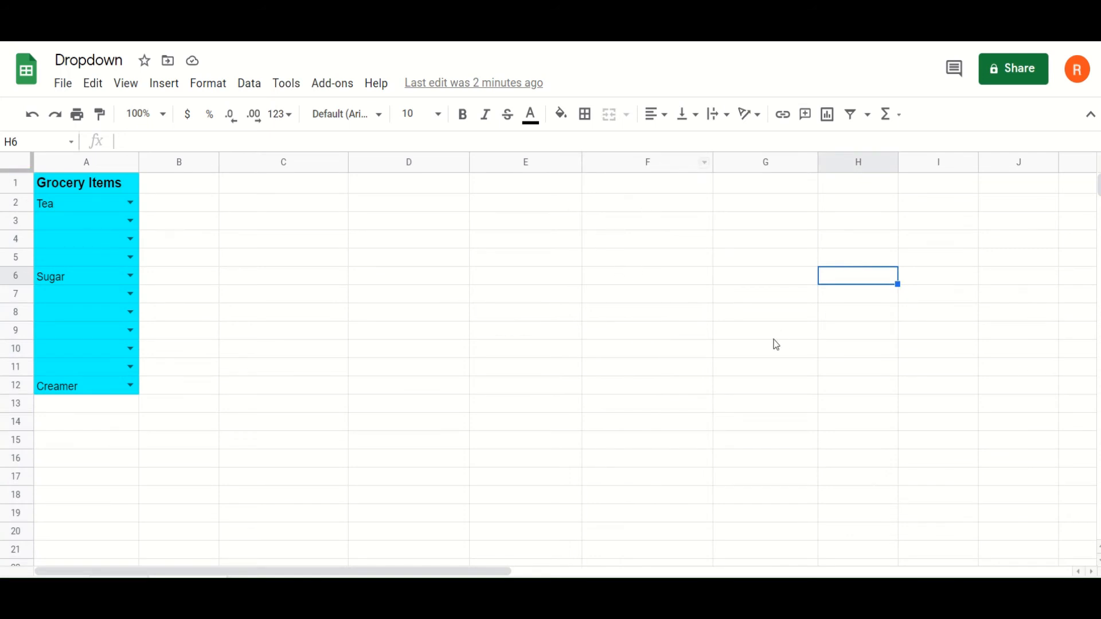
pyautogui.click(732, 163)
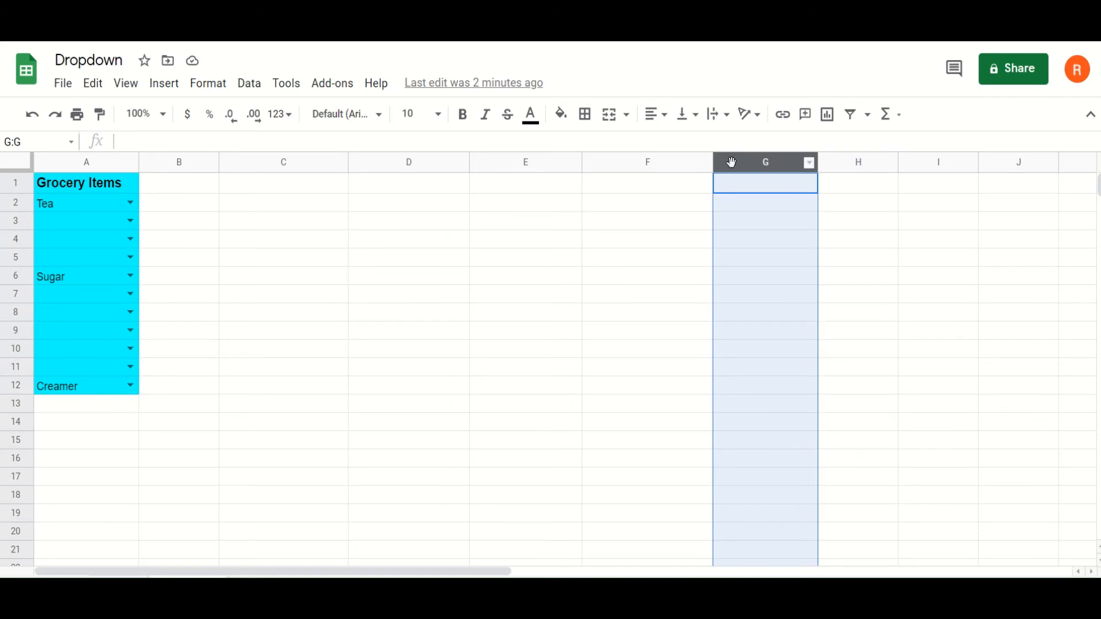
pyautogui.click(808, 165)
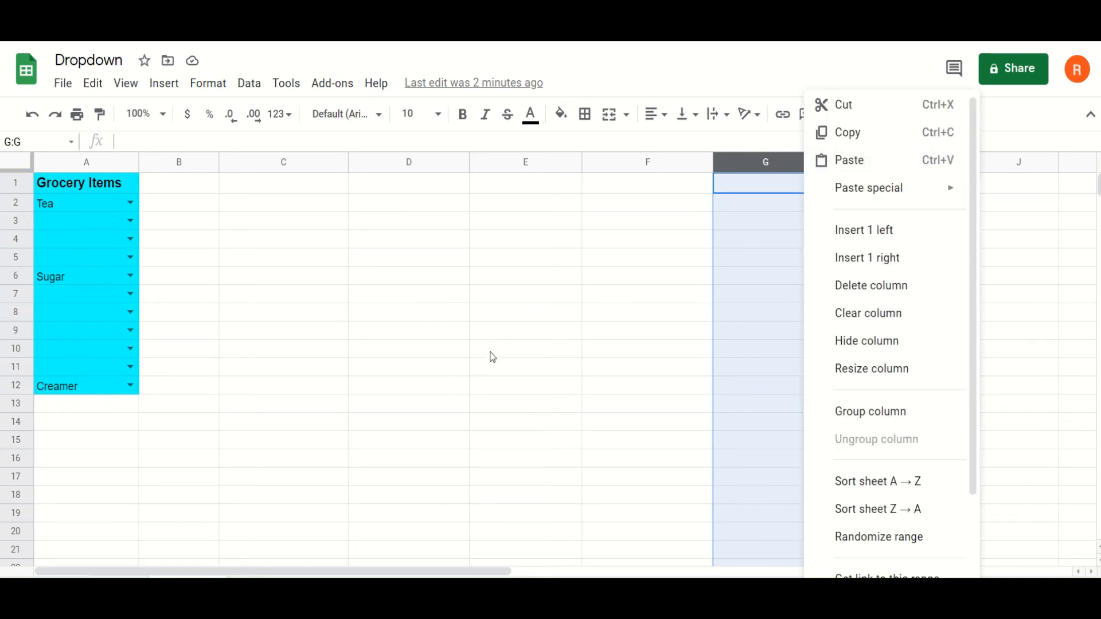
pyautogui.click(474, 393)
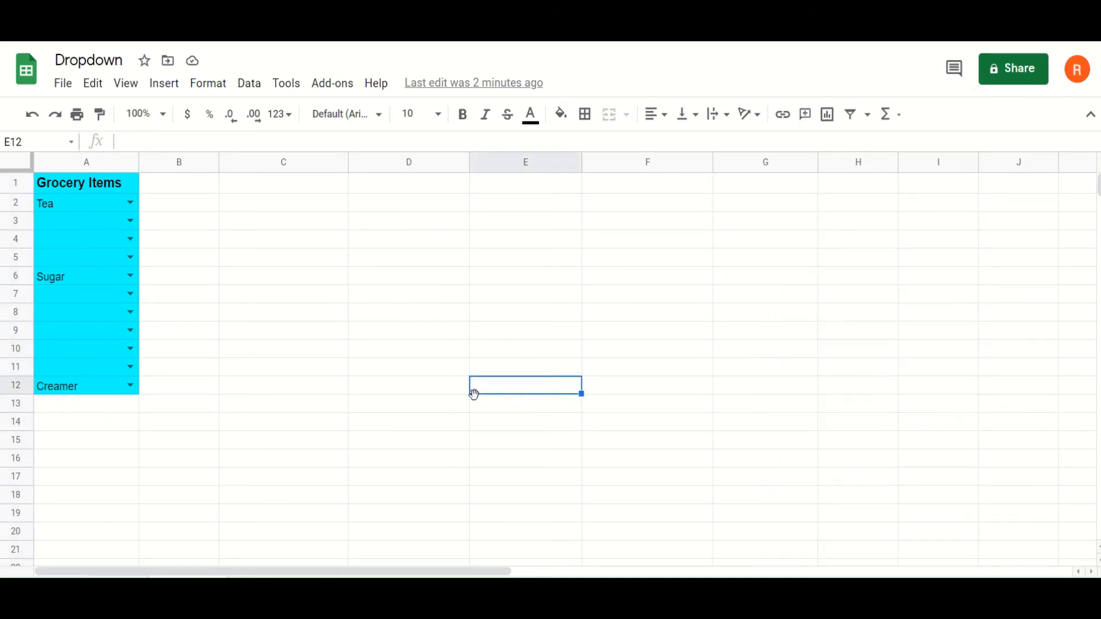
# Step: Open the data validation settings for the whole of column C and move the dialog clear of the column
pyautogui.click(249, 164)
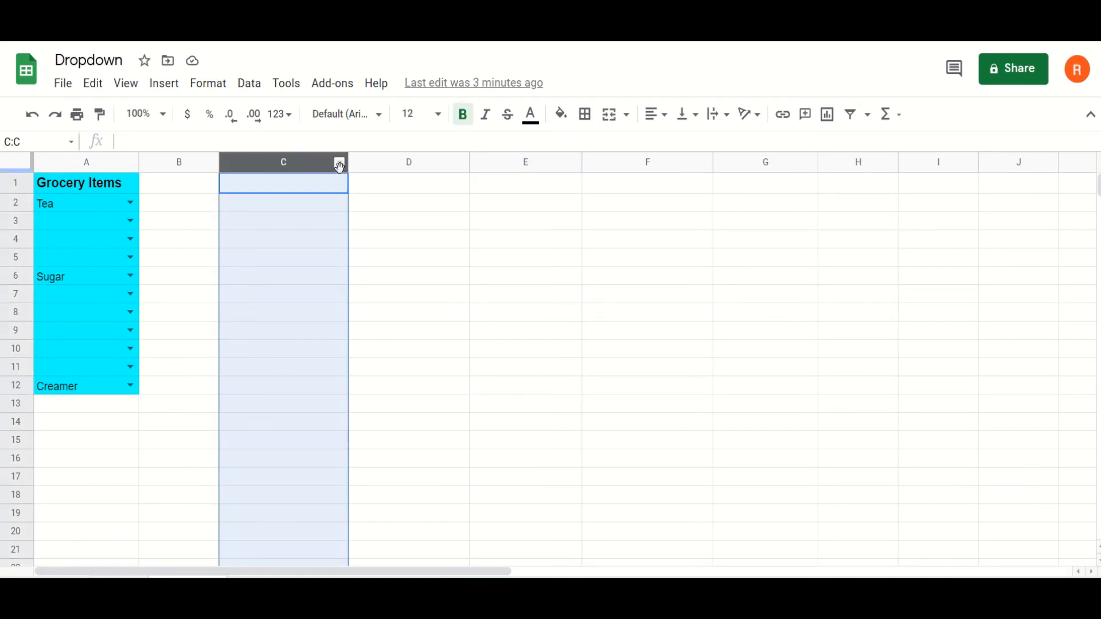
pyautogui.click(339, 169)
pyautogui.click(339, 166)
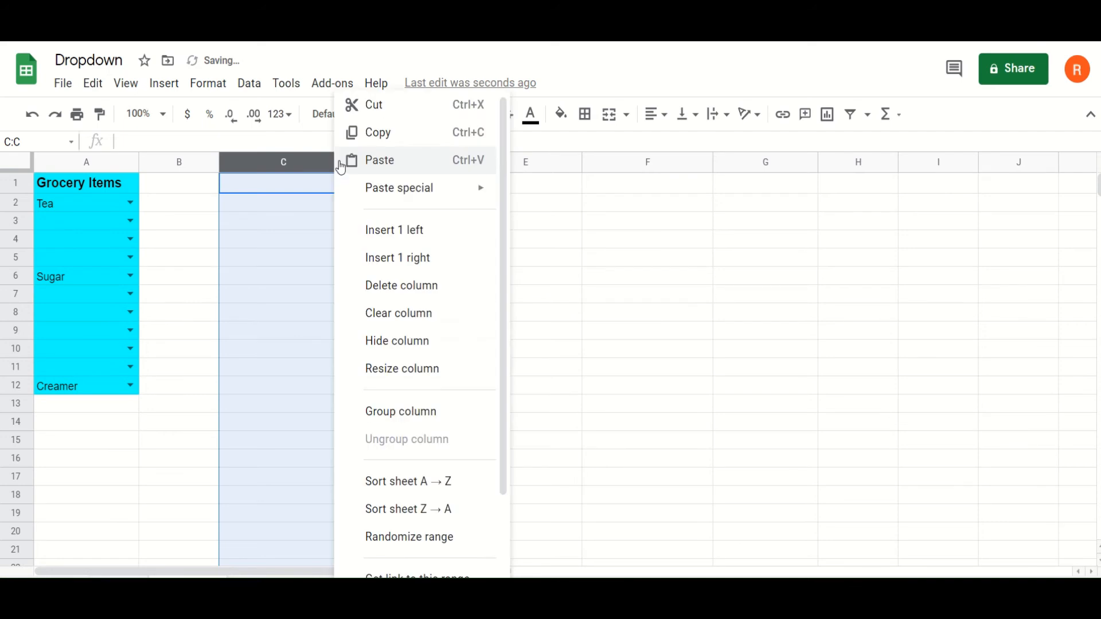
pyautogui.scroll(-2, 441, 282)
pyautogui.scroll(-1, 441, 282)
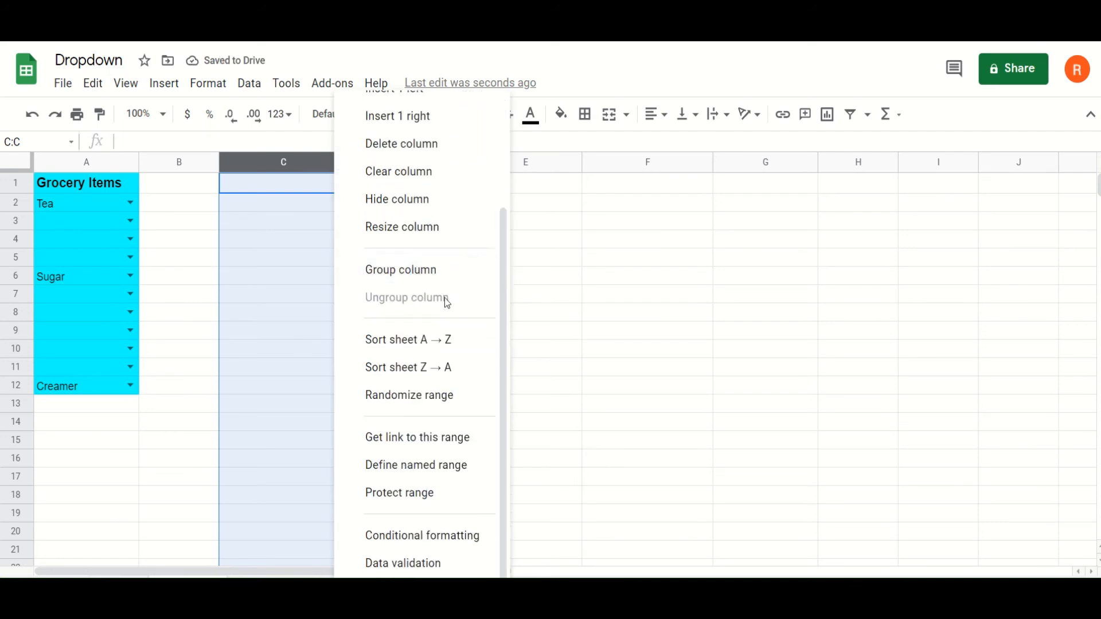
pyautogui.click(441, 564)
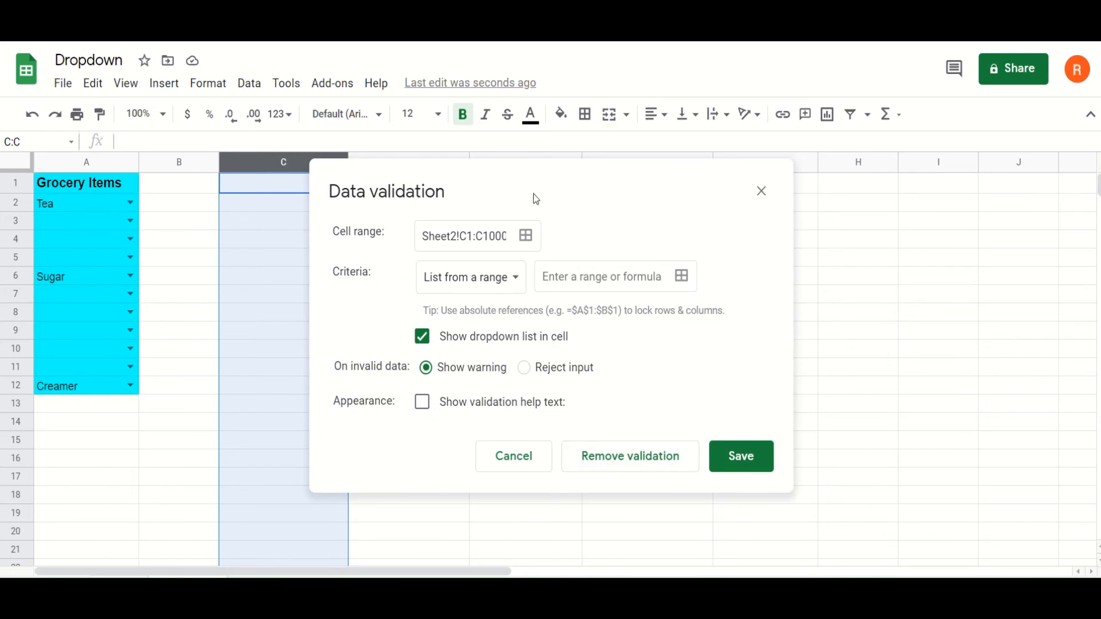
pyautogui.moveTo(668, 169); pyautogui.dragTo(808, 156)
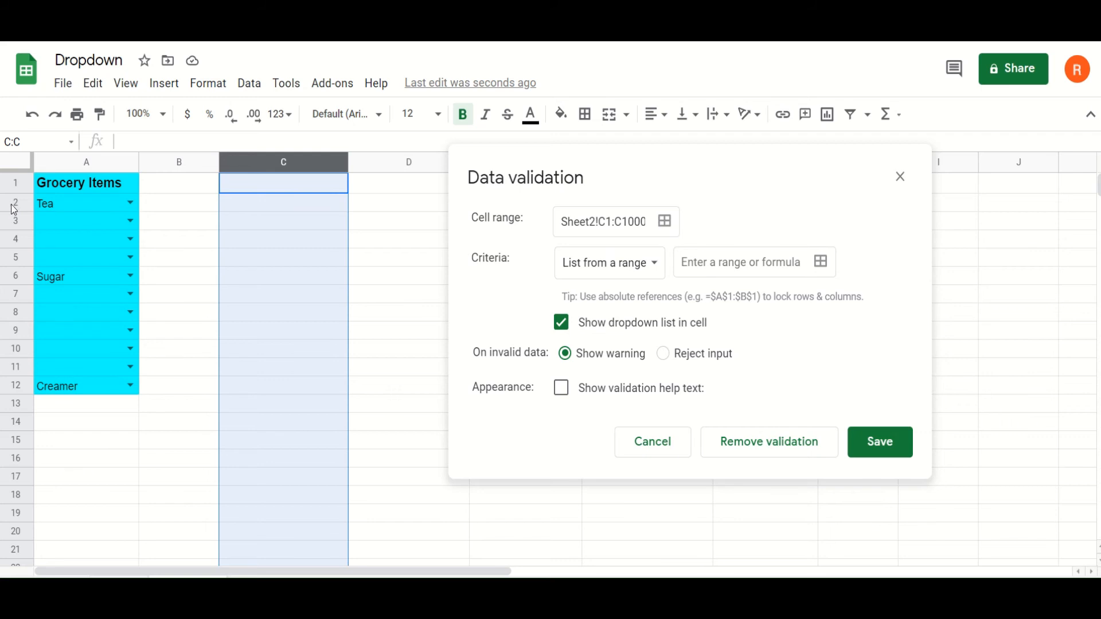
# Step: Set the validation's cell range to Sheet2!C2:C12
pyautogui.click(612, 223)
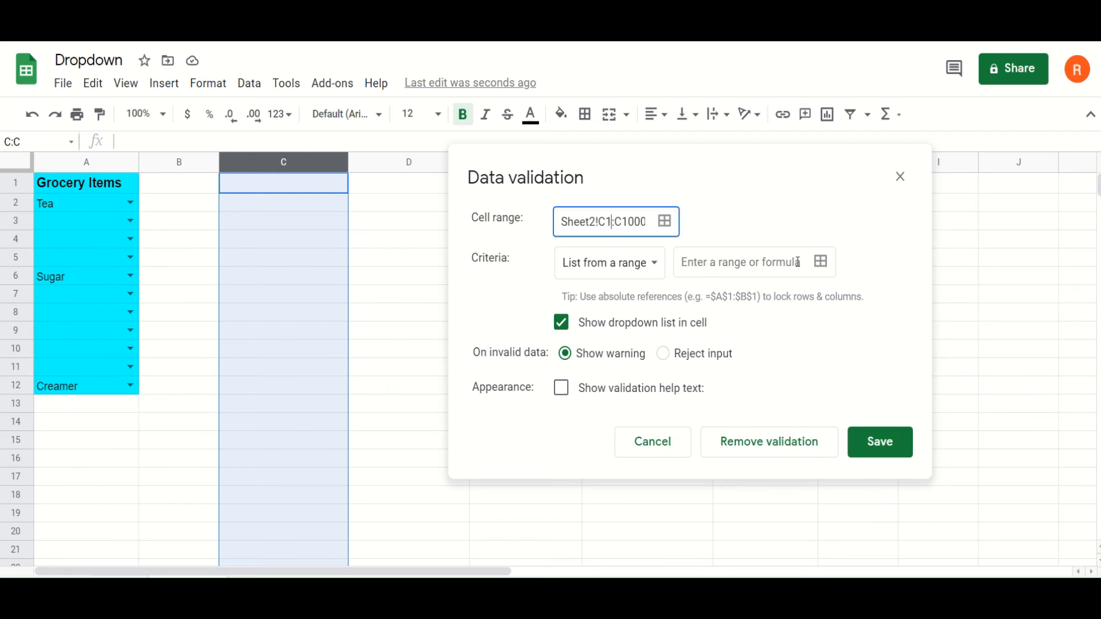
pyautogui.press('BackSpace')
pyautogui.write('2')
pyautogui.press('End')
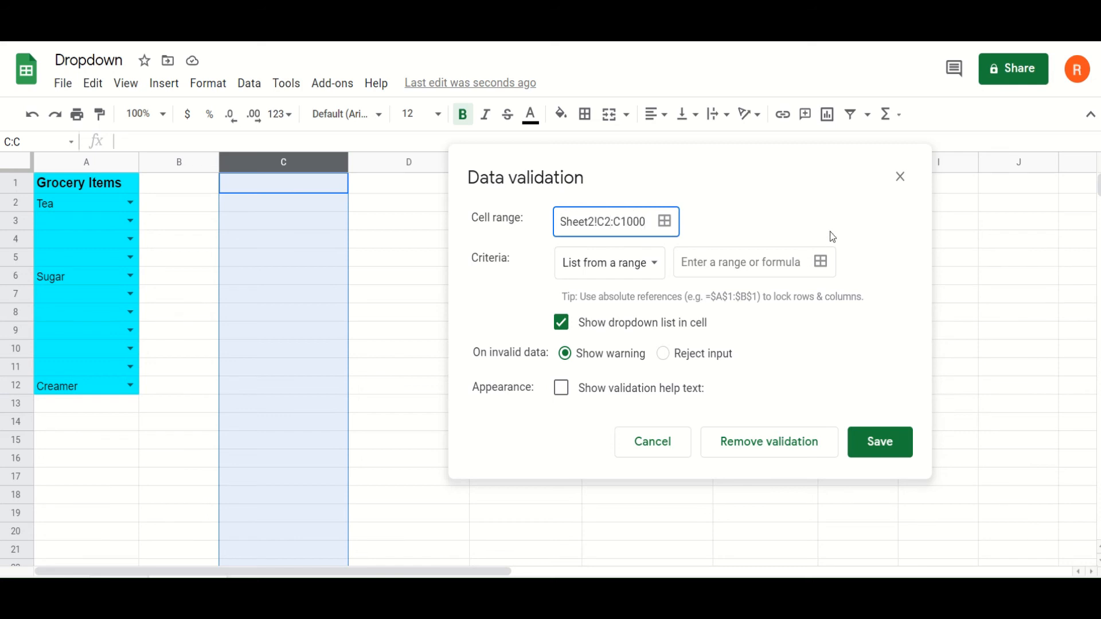
pyautogui.press('BackSpace')
pyautogui.press('BackSpace')
pyautogui.press('BackSpace')
pyautogui.write('12')
# Step: Set the criteria to a list of items with Tea, Coffee, Sugar, Milk, Creamer and save the validation rule
pyautogui.click(654, 266)
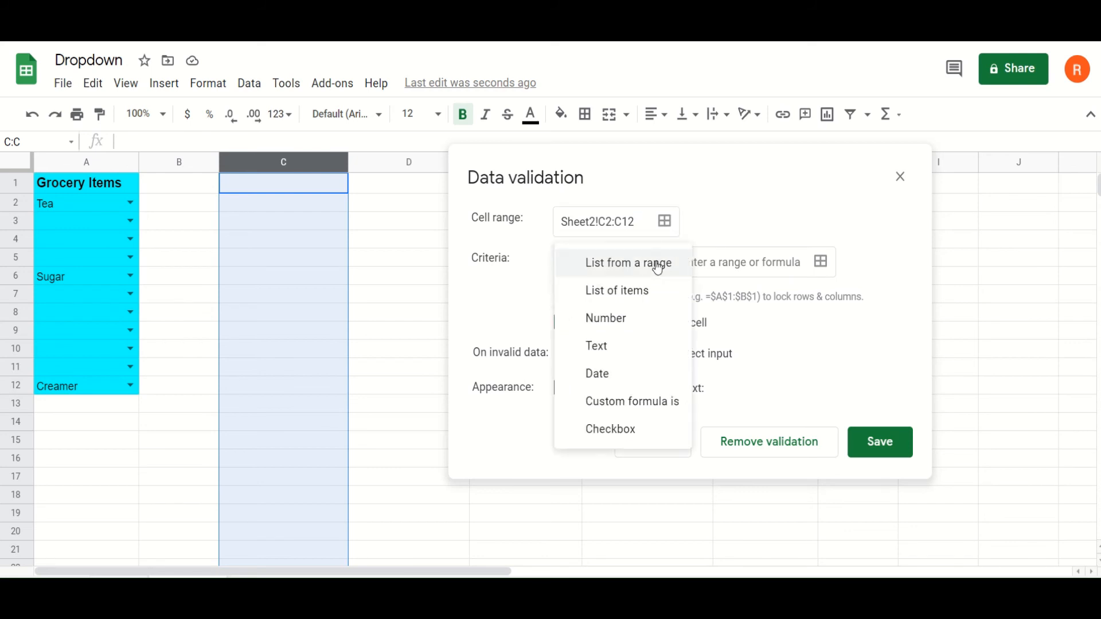
pyautogui.click(595, 292)
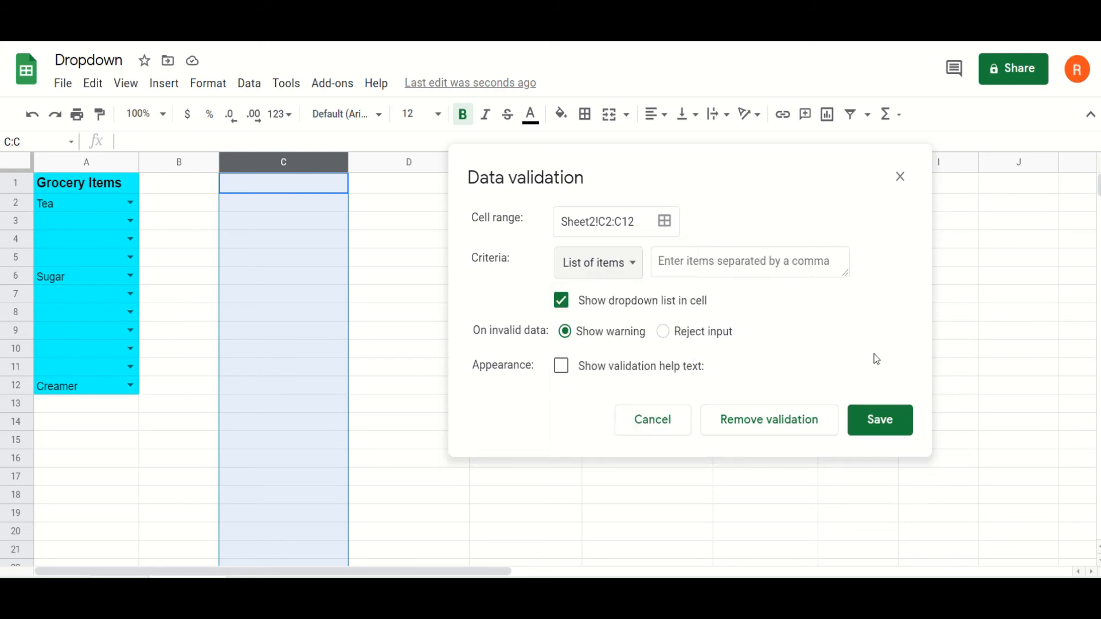
pyautogui.click(724, 260)
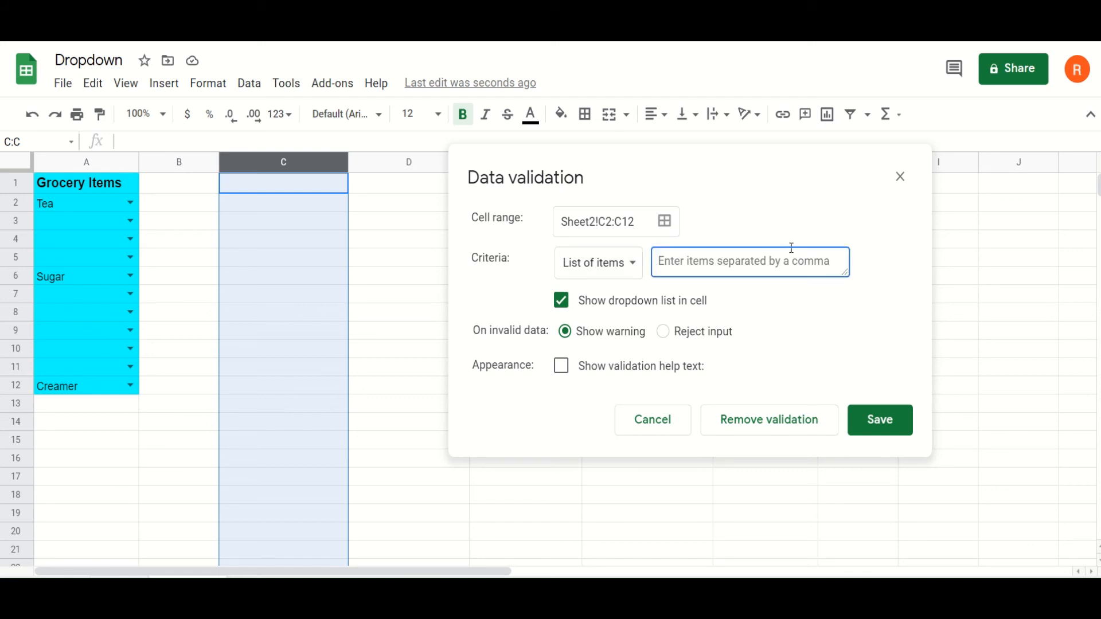
pyautogui.write('Tea,')
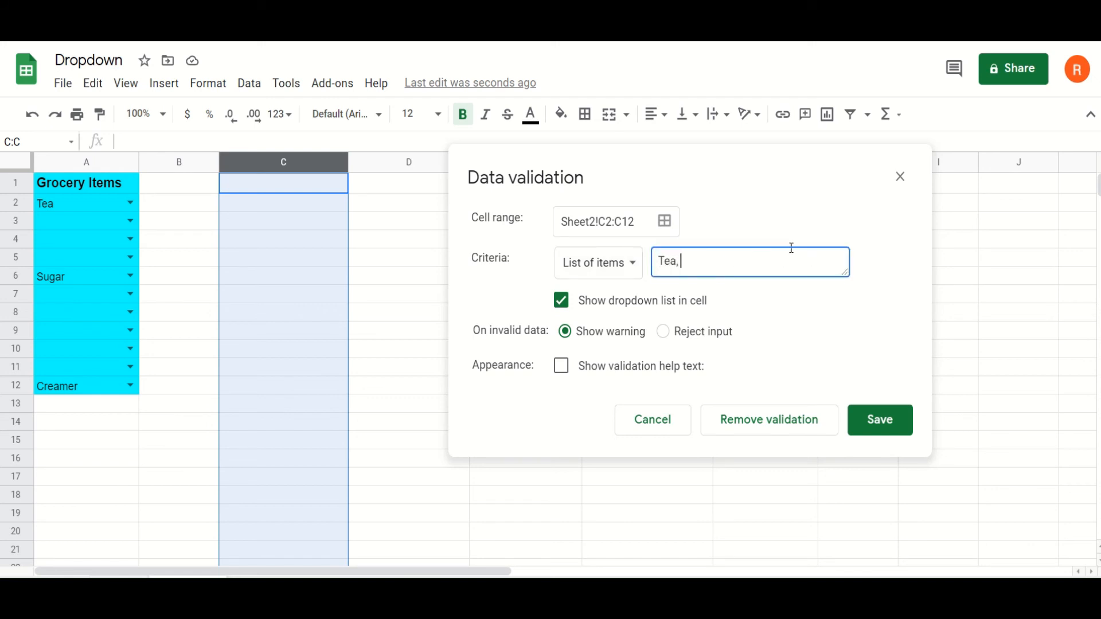
pyautogui.write(' Coffee, Sugar, Milk')
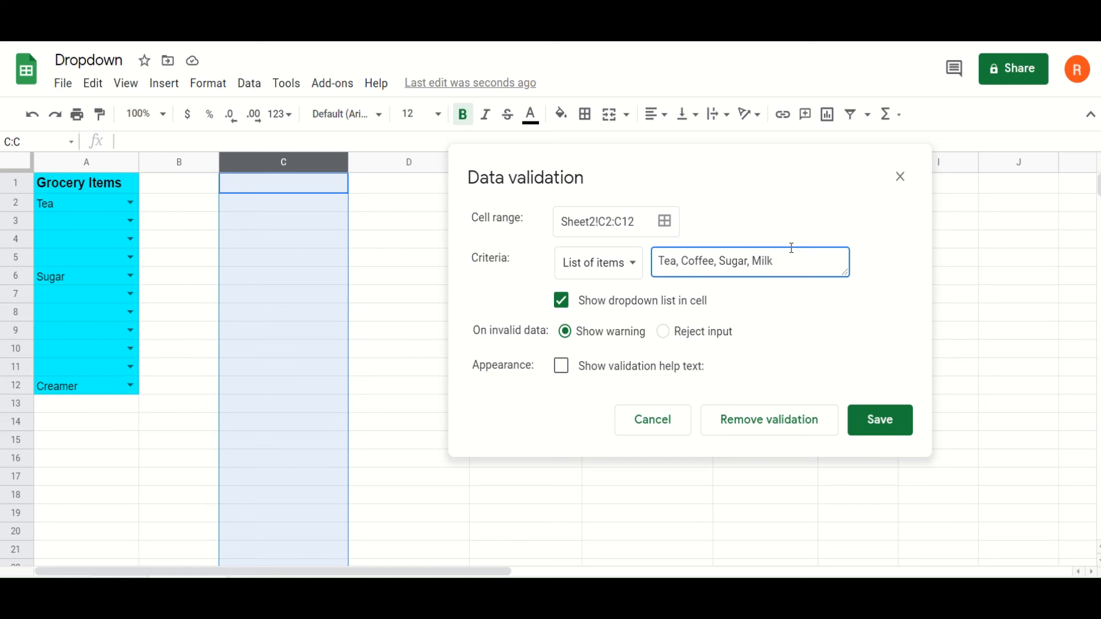
pyautogui.write(', Creamer')
pyautogui.click(885, 431)
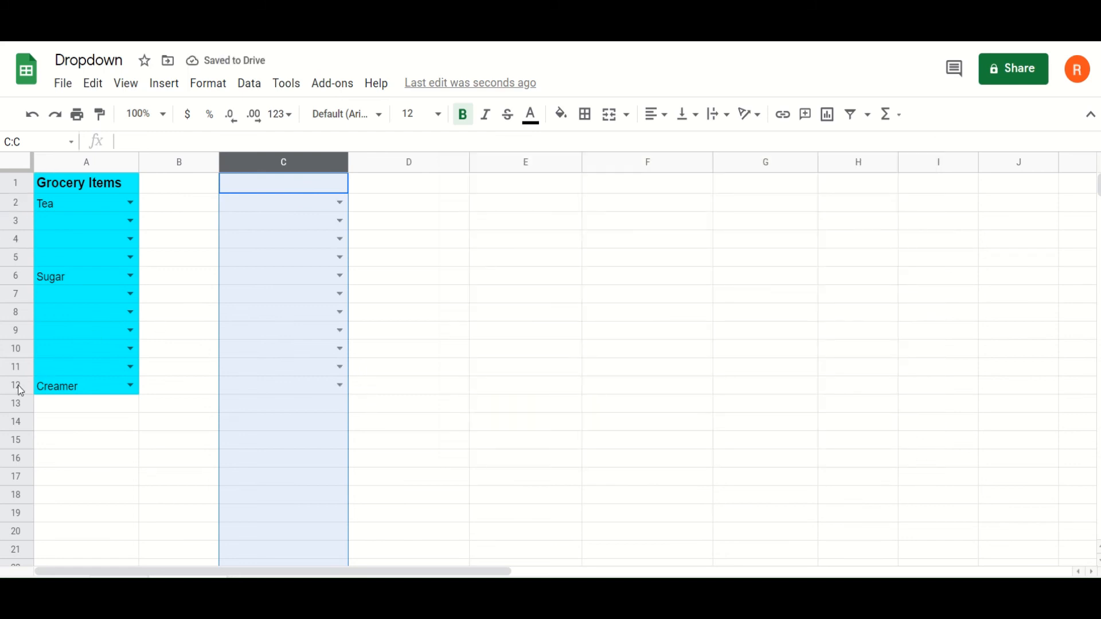
pyautogui.click(418, 404)
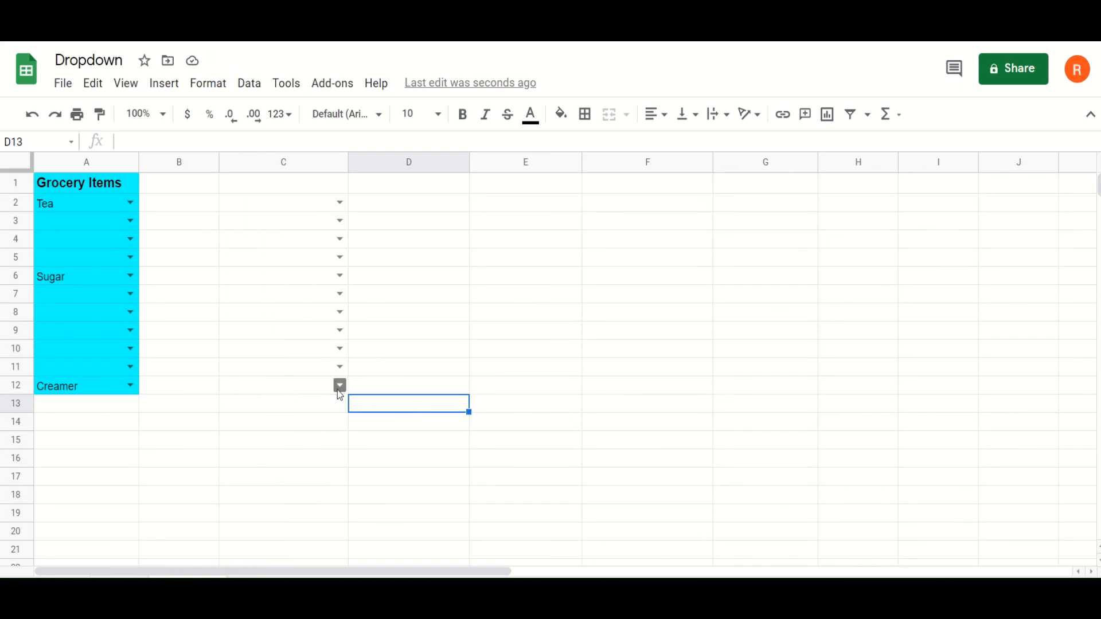
# Step: Choose Coffee in cell C12, Sugar in C2 and Creamer in C7 from their dropdown lists
pyautogui.click(339, 388)
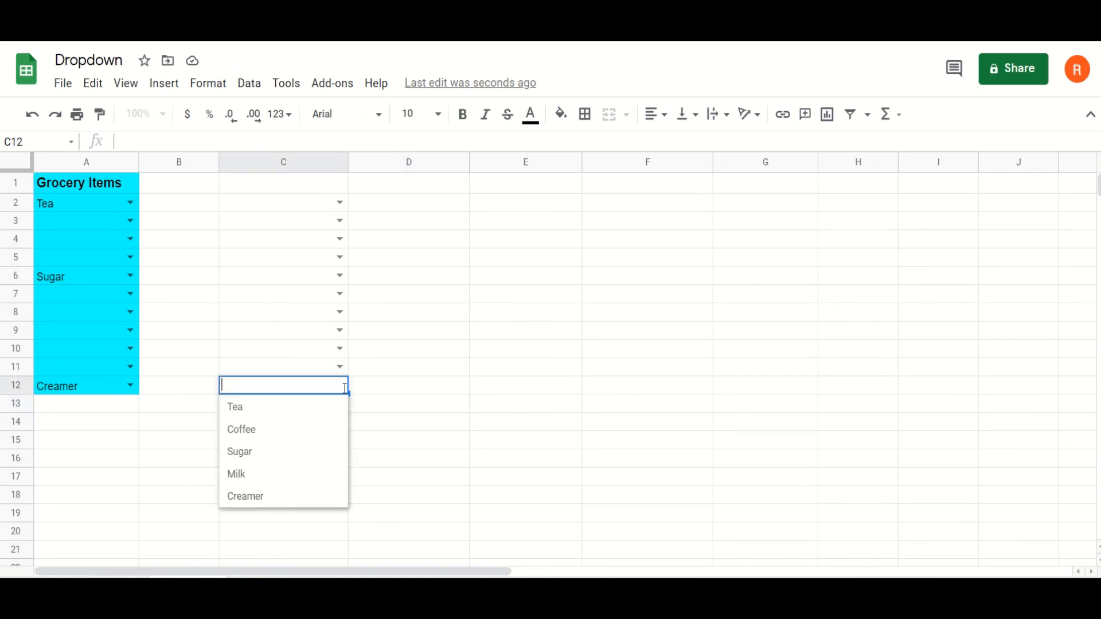
pyautogui.click(256, 430)
pyautogui.click(341, 201)
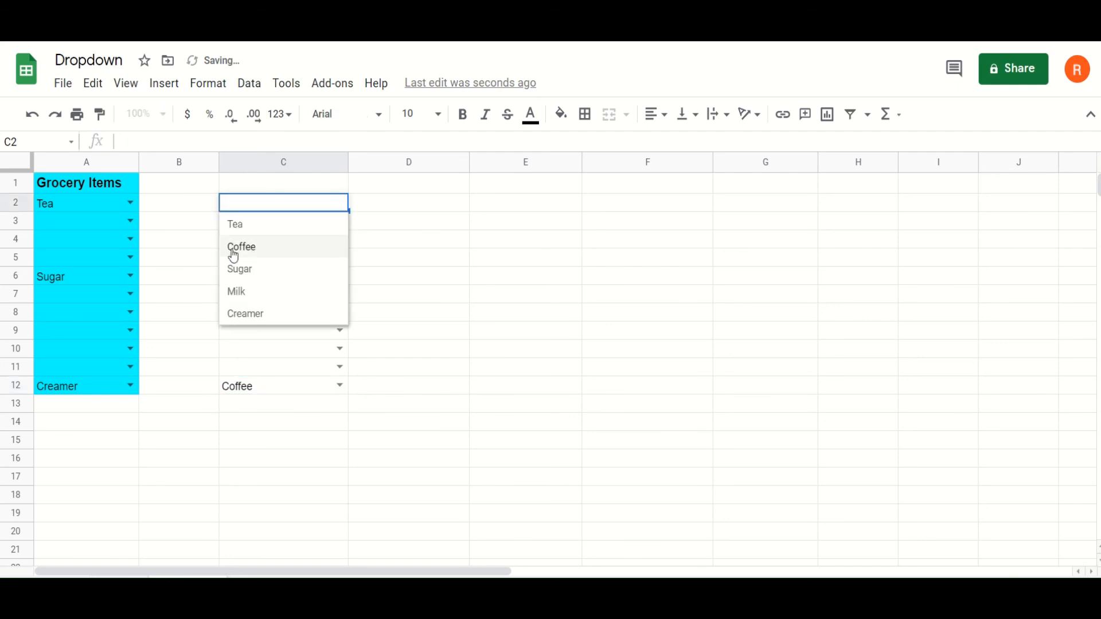
pyautogui.click(234, 274)
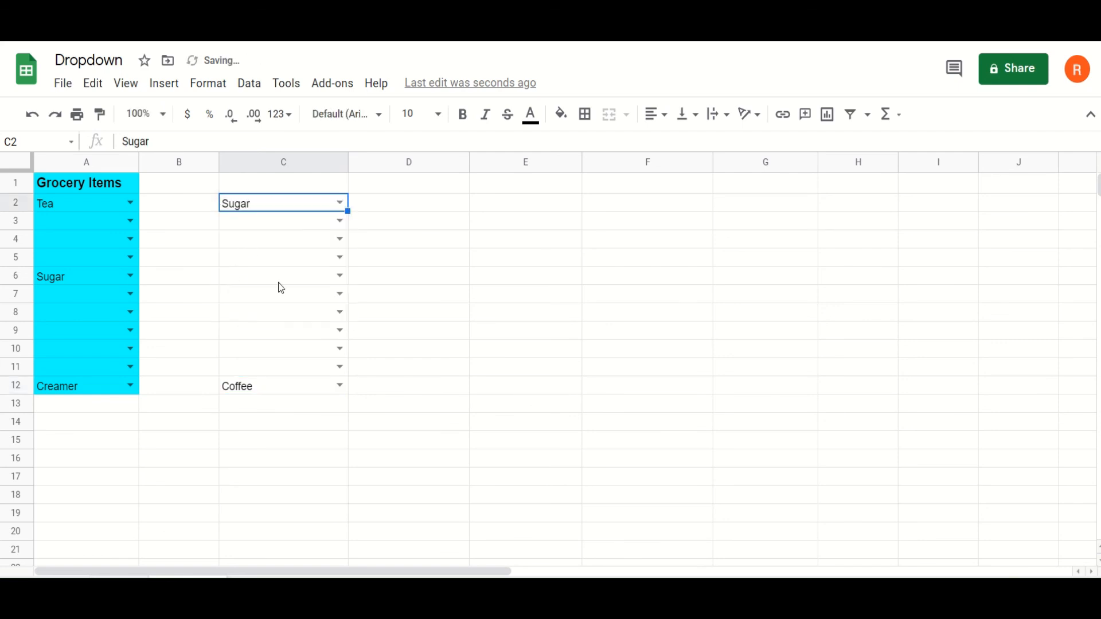
pyautogui.click(340, 295)
pyautogui.click(258, 405)
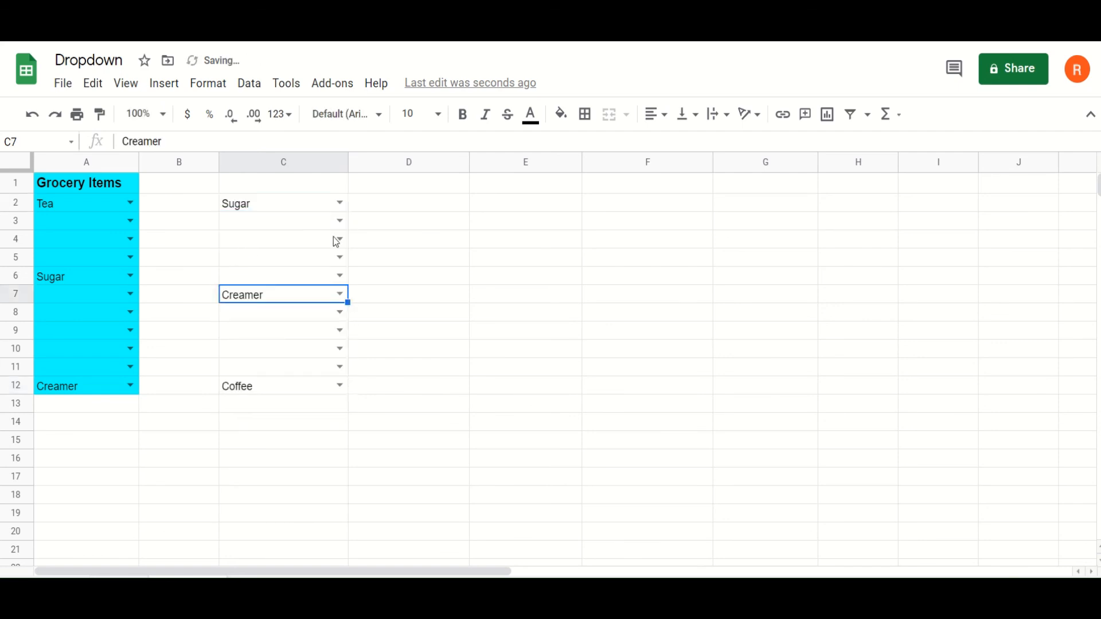
pyautogui.click(308, 187)
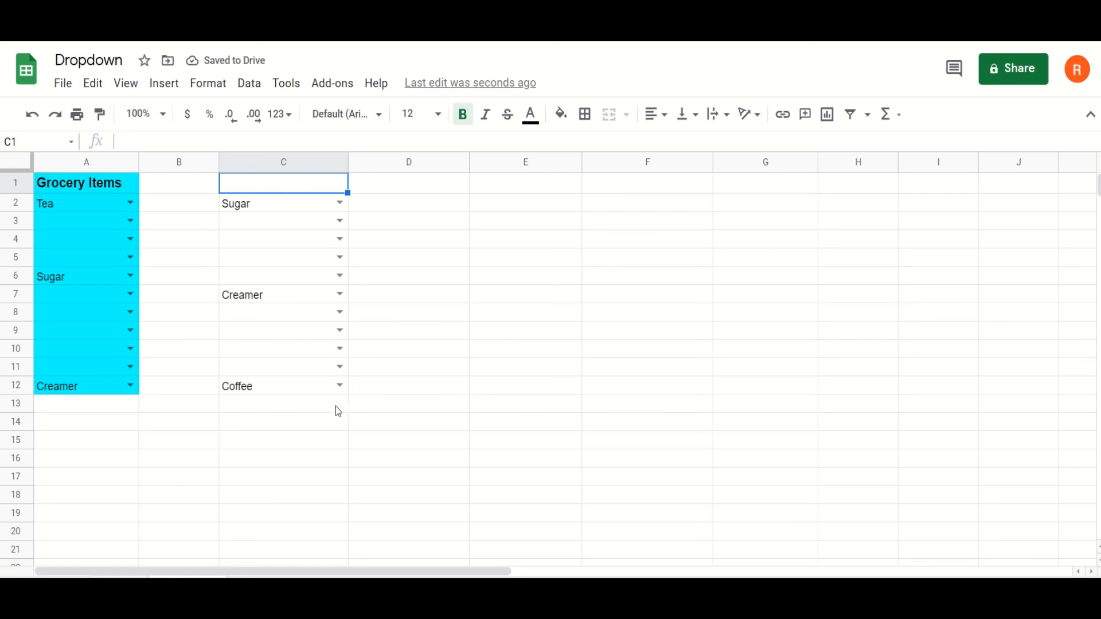
pyautogui.click(312, 405)
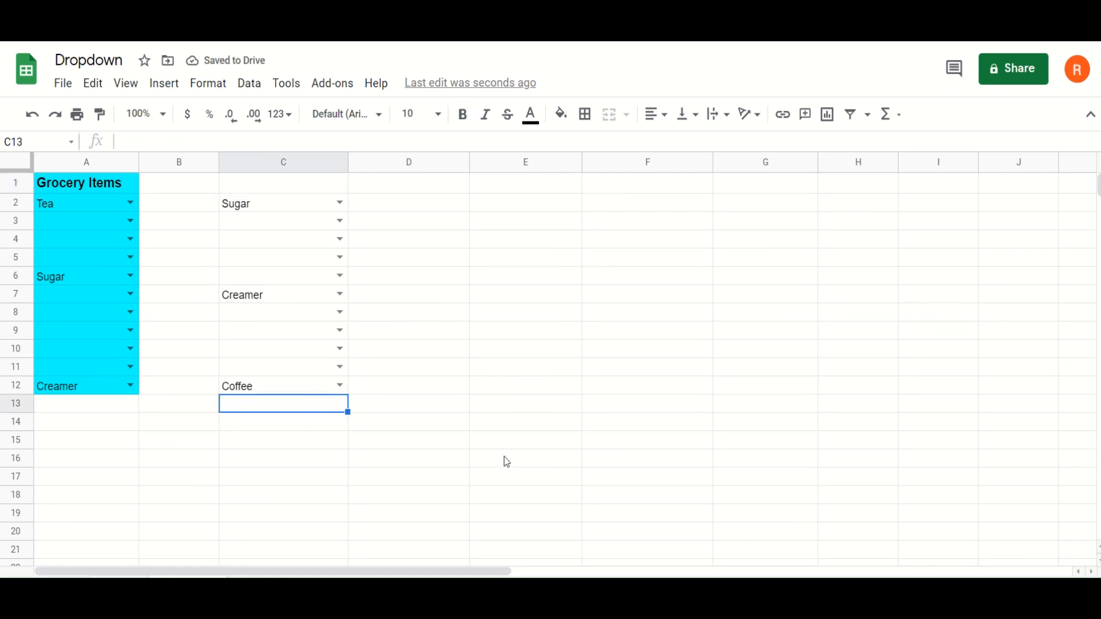
pyautogui.click(634, 463)
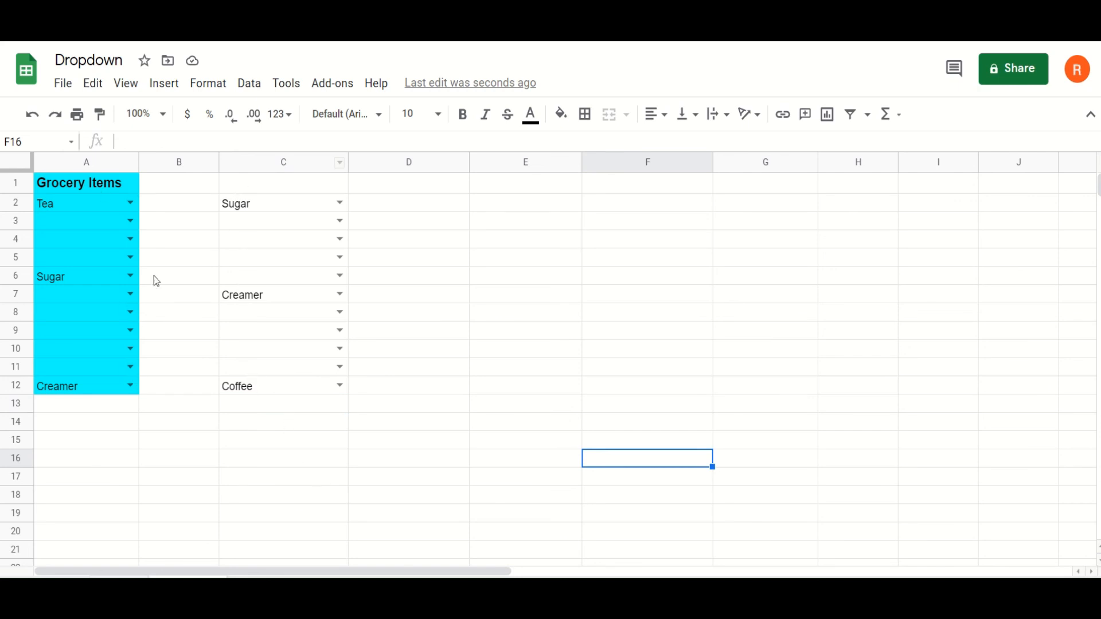
# Step: Copy the Grocery Items heading from cell A1 into cell C1
pyautogui.click(75, 181)
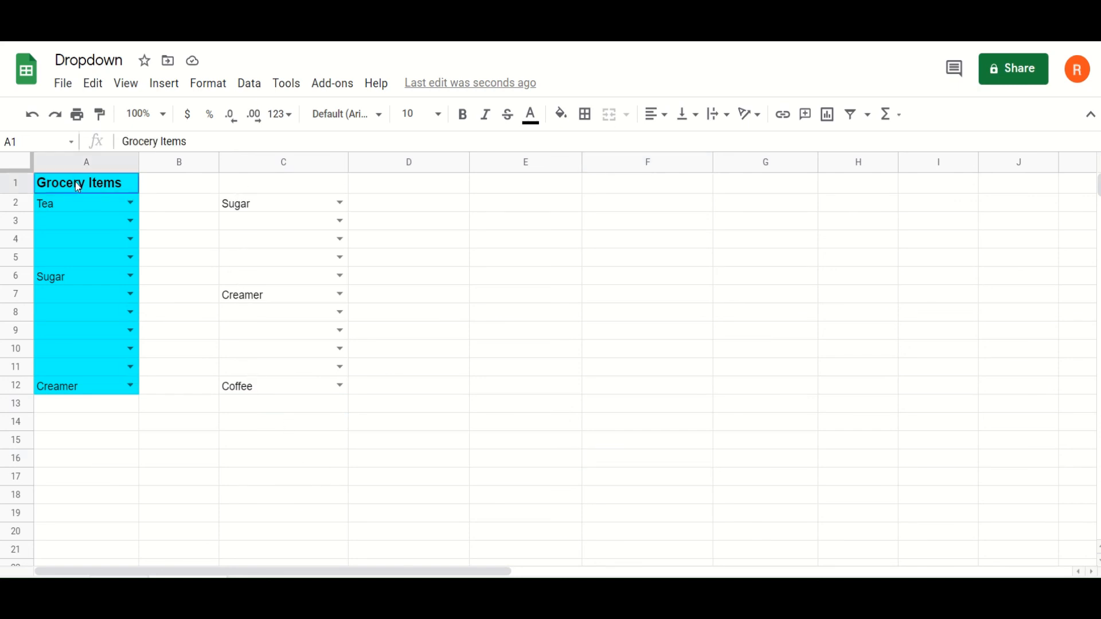
pyautogui.hotkey('ctrl', 'c')
pyautogui.click(246, 187)
pyautogui.hotkey('ctrl', 'v')
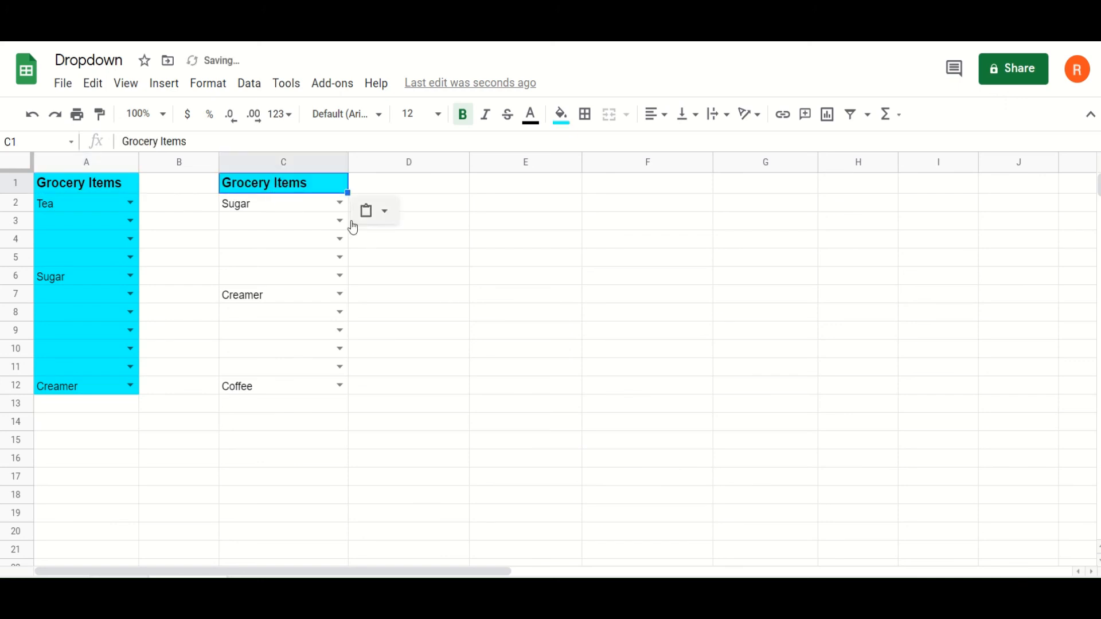
# Step: Fill cells C1 through C12 with the same cyan background colour as the Grocery Items list in column A
pyautogui.moveTo(295, 187); pyautogui.dragTo(287, 394)
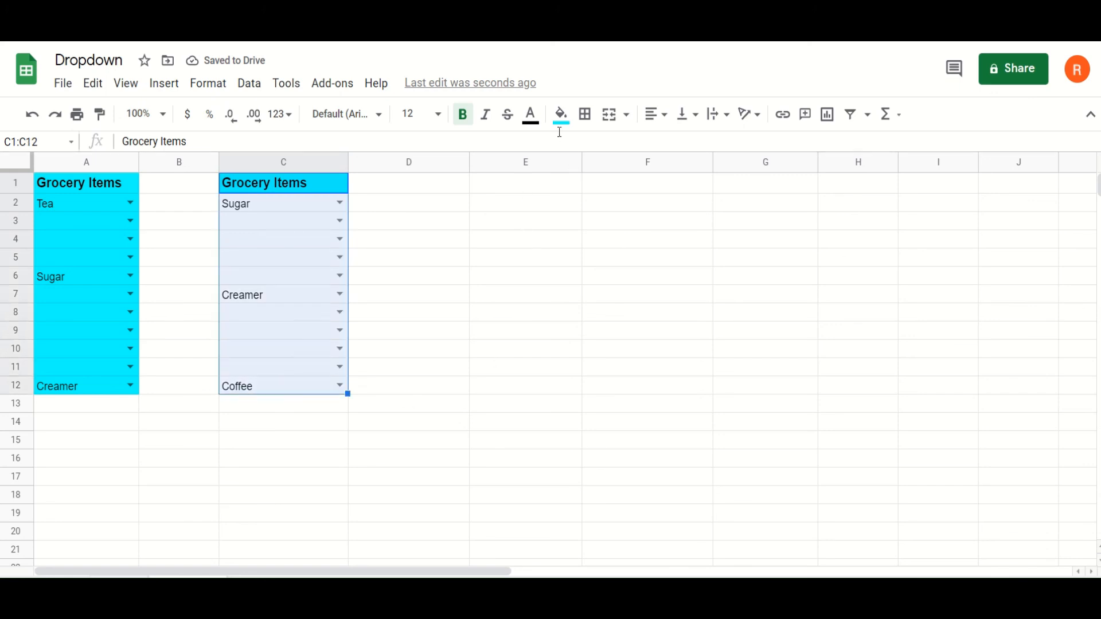
pyautogui.click(561, 115)
pyautogui.click(654, 194)
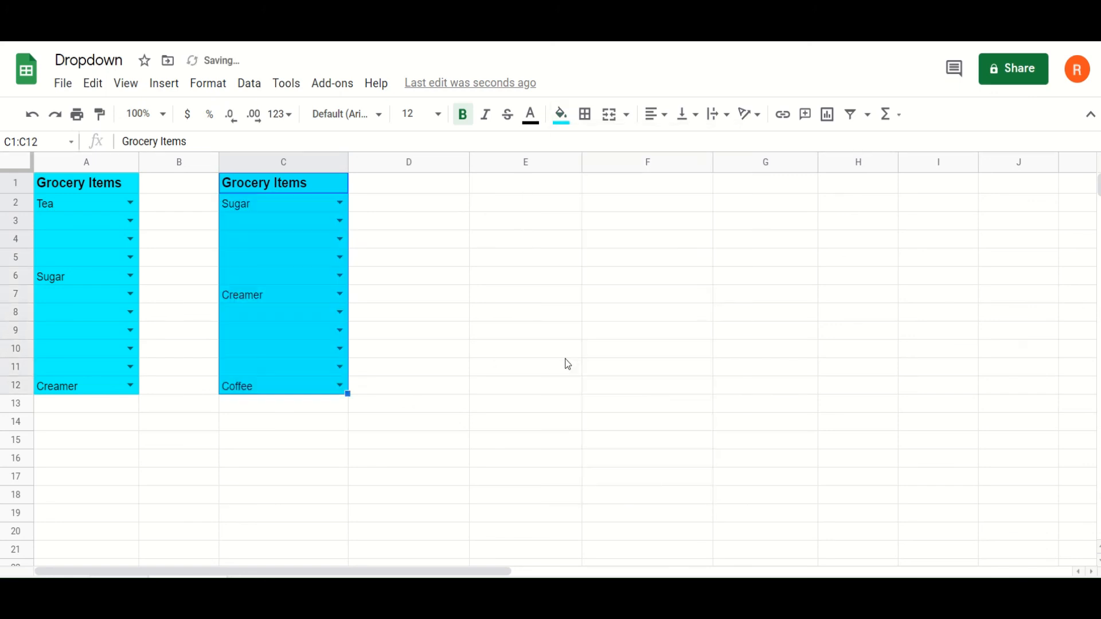
pyautogui.click(496, 422)
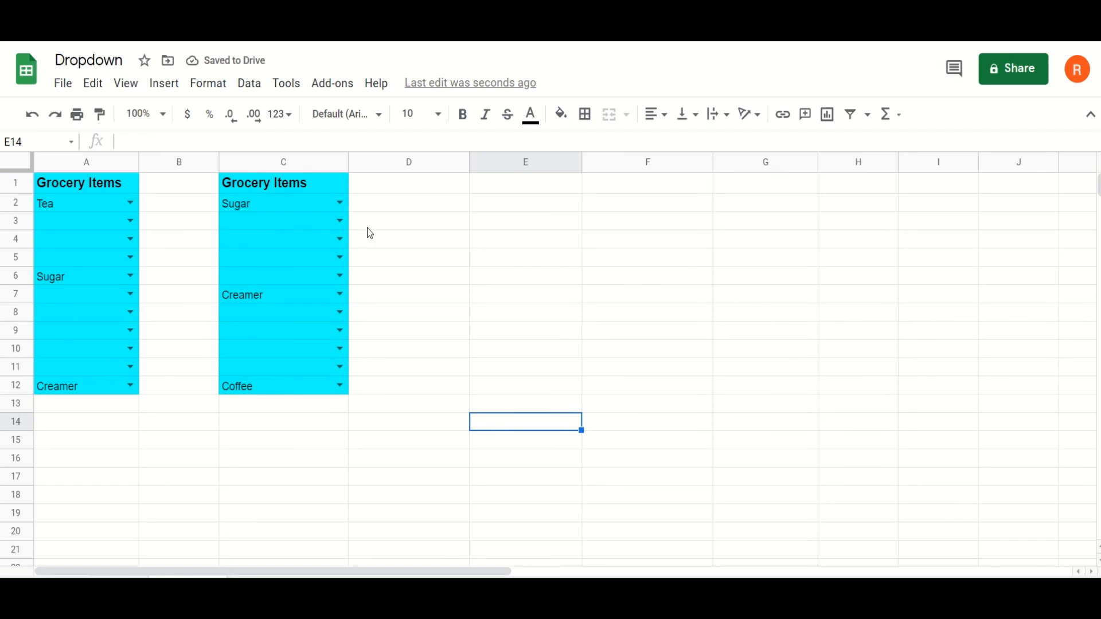
# Step: Choose Sugar in cell C4 from its dropdown list
pyautogui.click(338, 240)
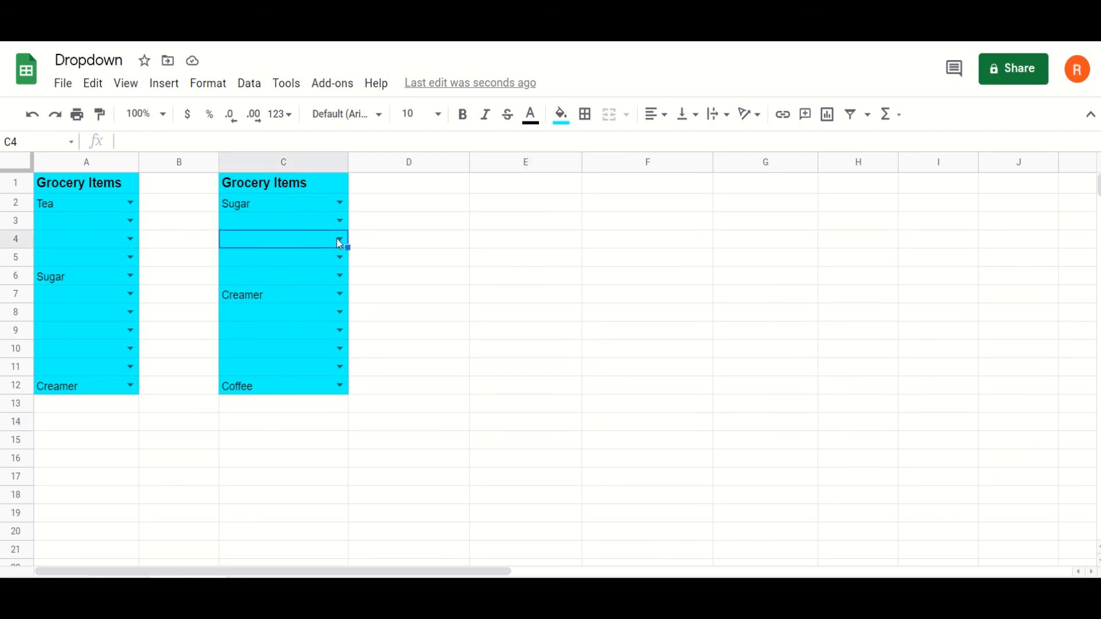
pyautogui.click(339, 239)
pyautogui.press('Return')
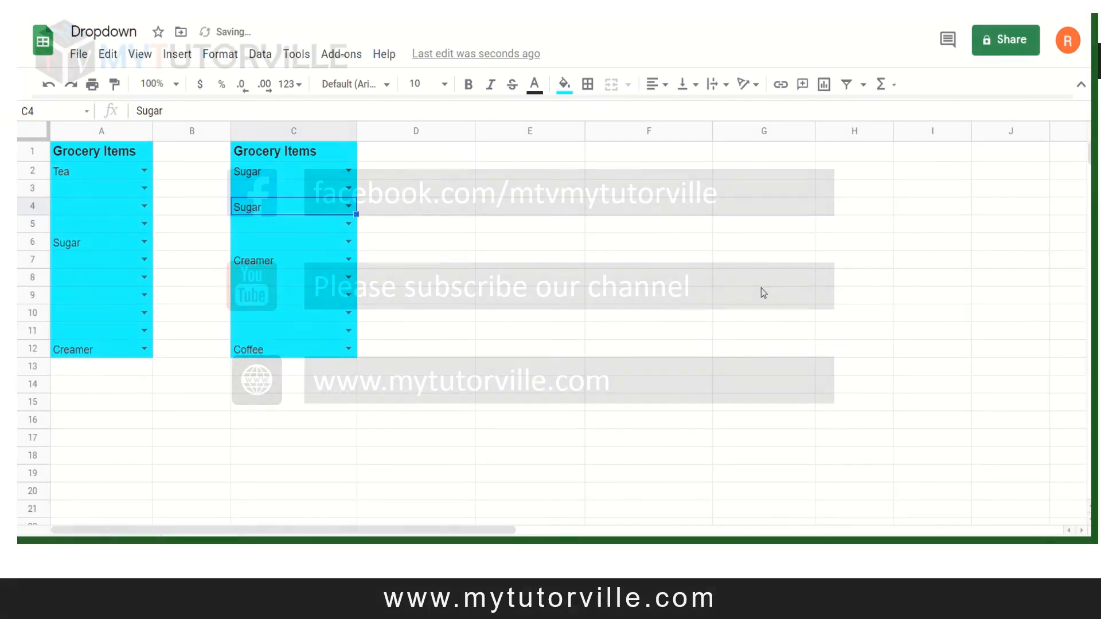